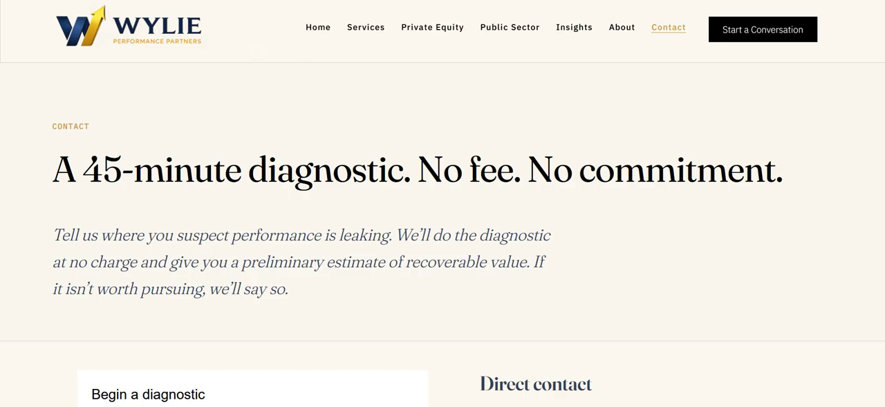
{"action": "left_click", "coordinate": [247, 1]}
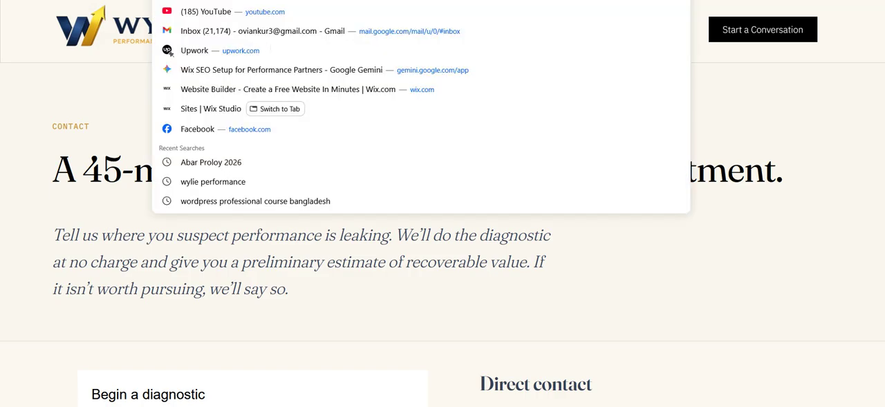
{"action": "left_click", "coordinate": [669, 14]}
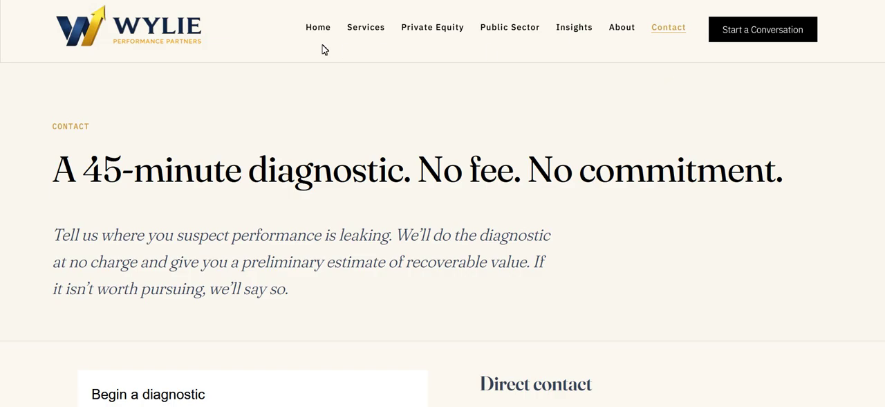
{"action": "left_click", "coordinate": [292, 49]}
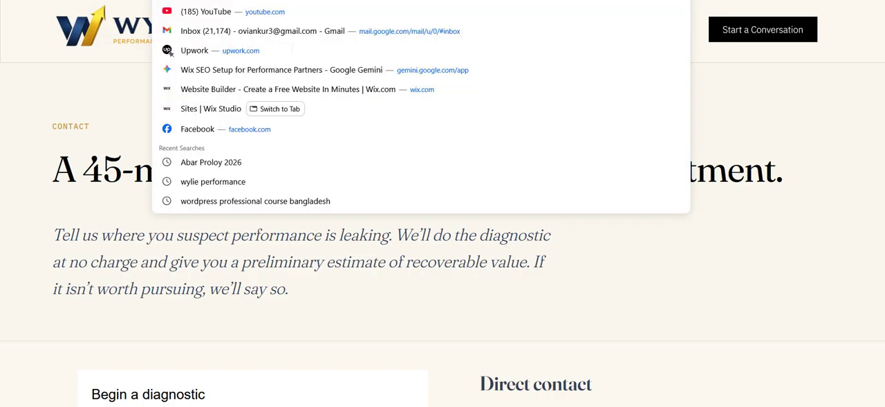
{"action": "left_click", "coordinate": [77, 154]}
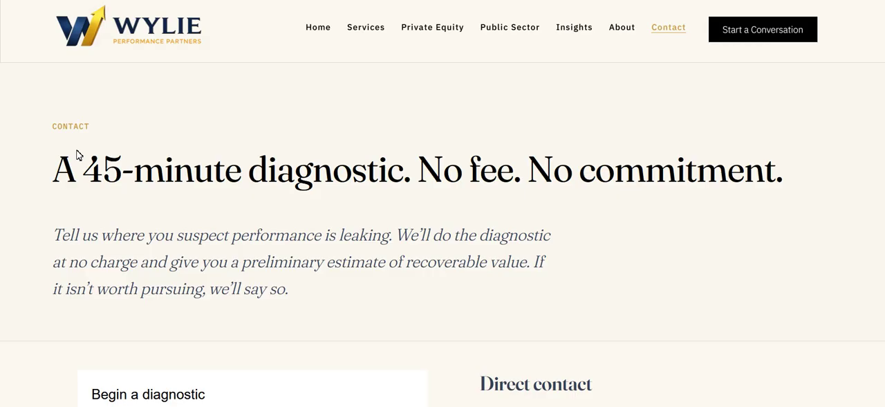
Fill in the full name and work email in the contact page's diagnostic form.
{"action": "scroll", "coordinate": [77, 155], "scroll_direction": "down", "scroll_amount": 5}
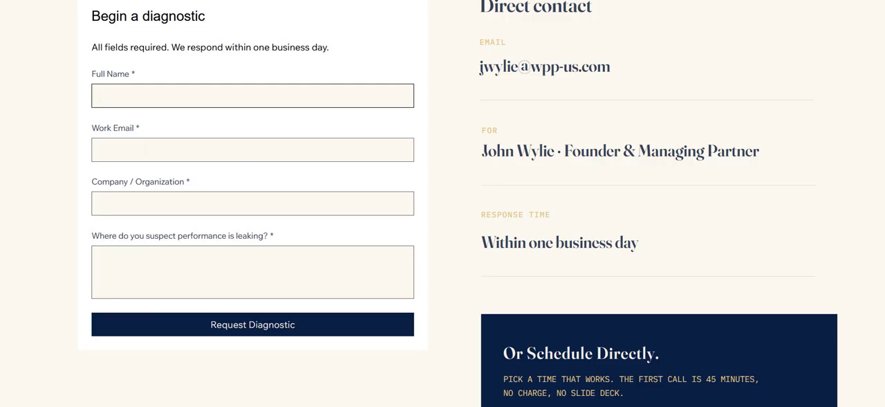
{"action": "type", "text": "hn"}
{"action": "key", "text": "Tab"}
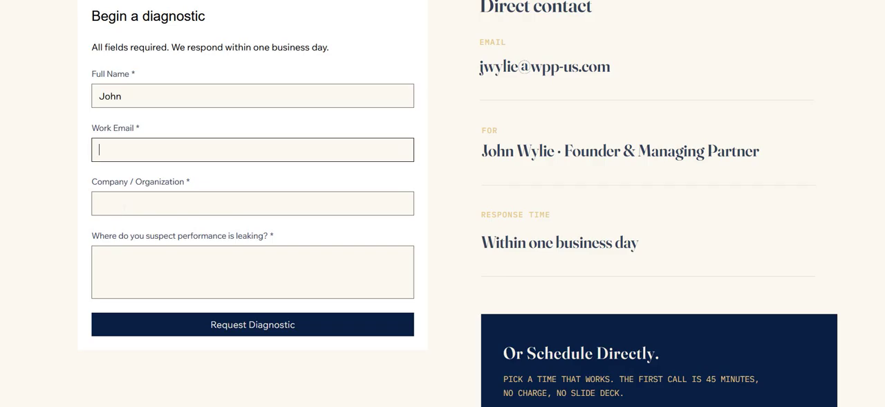
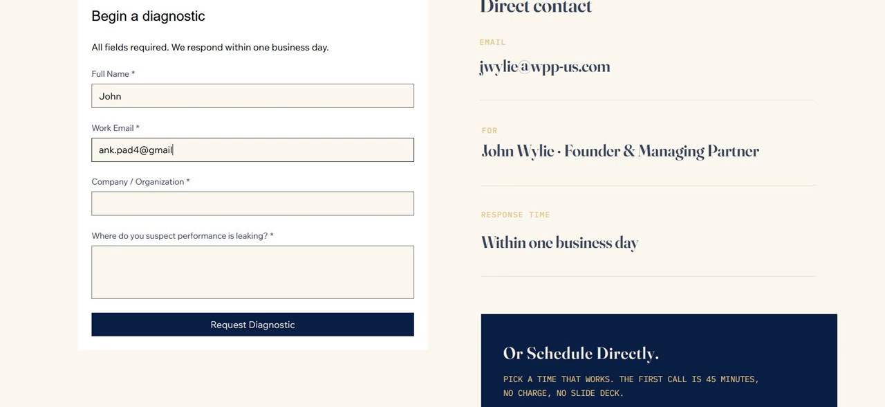
{"action": "key", "text": "Tab"}
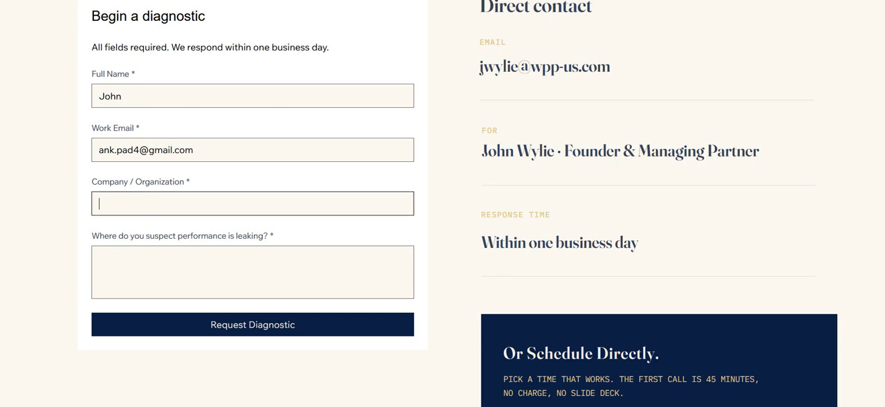
Enter ABC as the company and Testing as the suspected performance leak, and submit the diagnostic request.
{"action": "type", "text": "ABC"}
{"action": "left_click", "coordinate": [110, 292]}
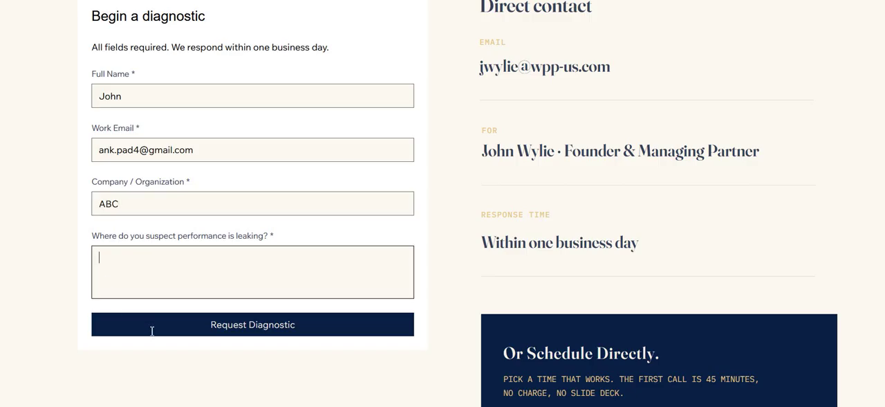
{"action": "type", "text": "Testing"}
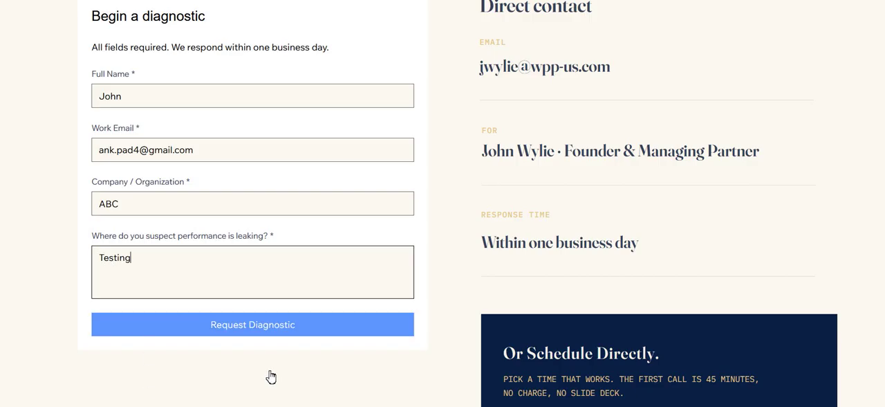
{"action": "left_click", "coordinate": [268, 324]}
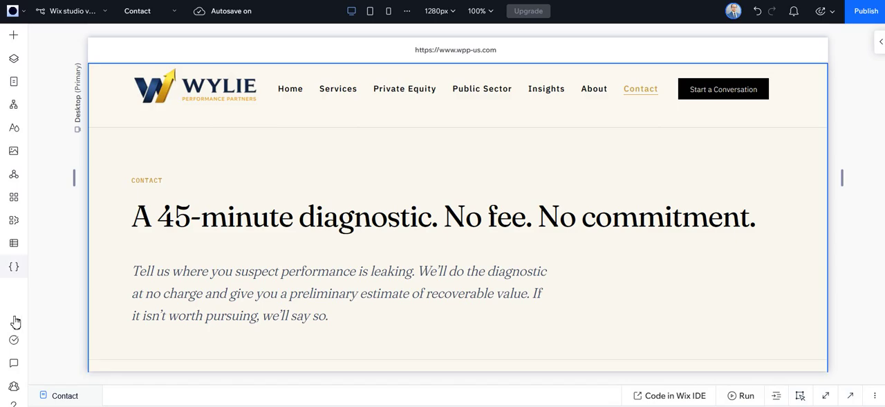
In the Wix Studio editor, review the submissions in the Contact Form collection among the Wix form collections, and close the CMS.
{"action": "left_click", "coordinate": [14, 243]}
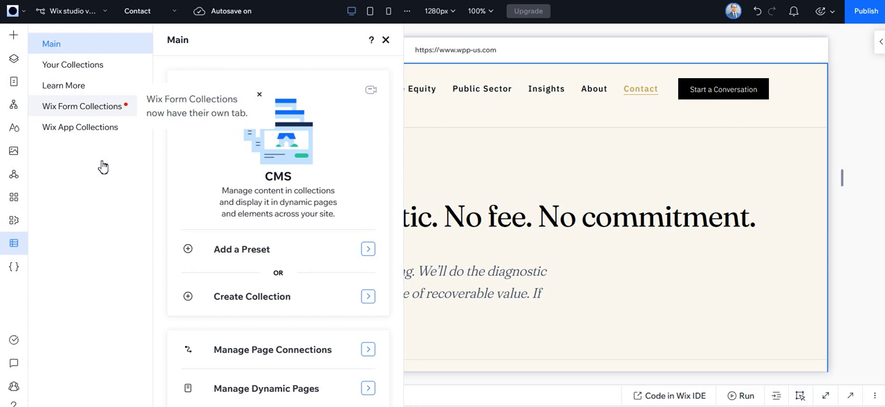
{"action": "left_click", "coordinate": [101, 106]}
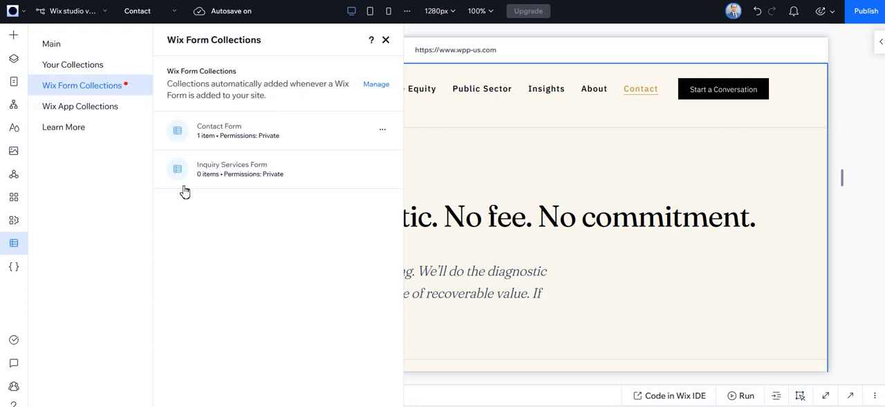
{"action": "left_click", "coordinate": [253, 179]}
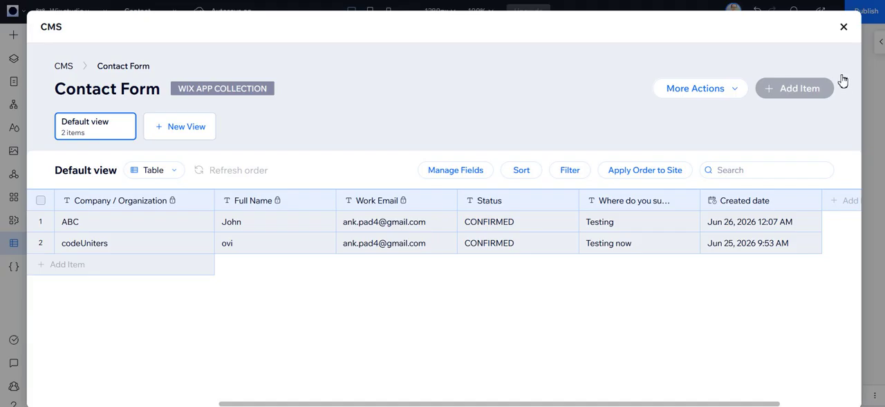
{"action": "left_click", "coordinate": [843, 27]}
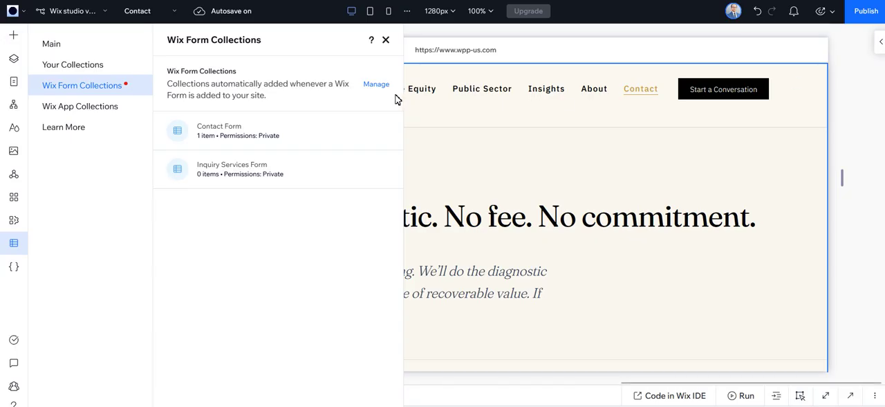
{"action": "left_click", "coordinate": [386, 40]}
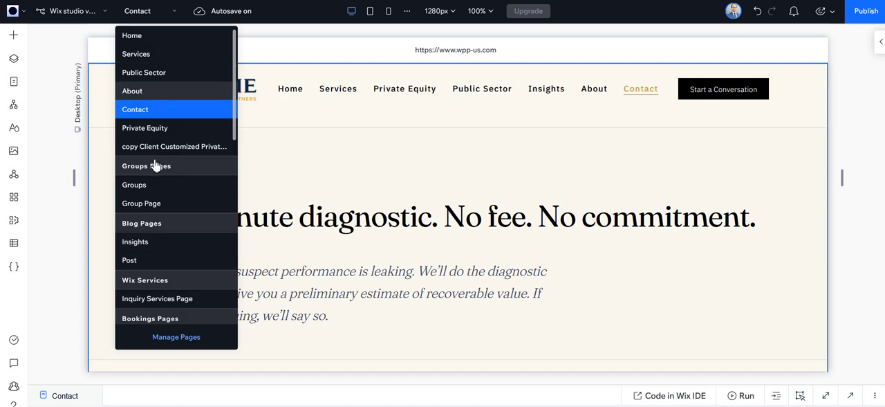
Open the Insights page in the editor and look through its blog post list.
{"action": "scroll", "coordinate": [147, 264], "scroll_direction": "down", "scroll_amount": 3}
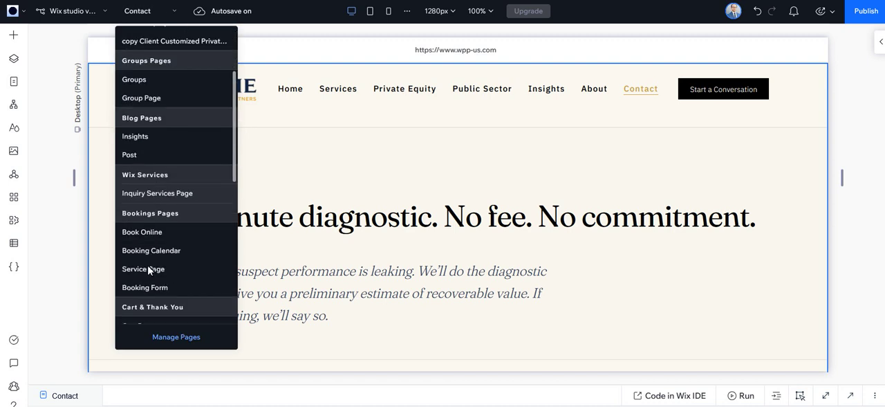
{"action": "left_click", "coordinate": [139, 192]}
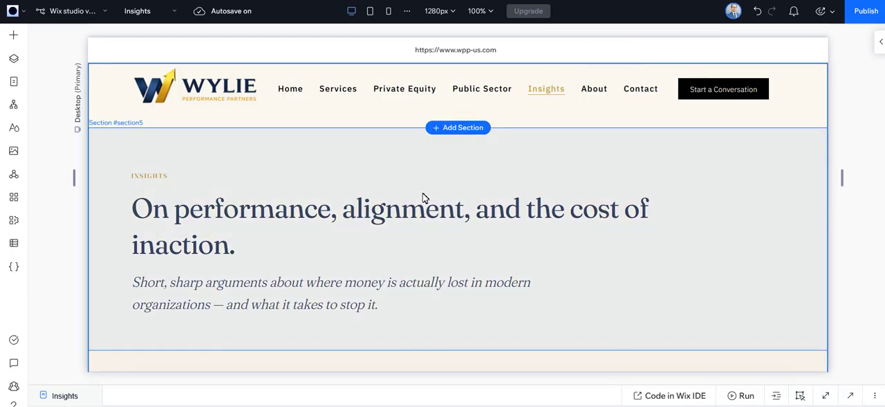
{"action": "scroll", "coordinate": [424, 198], "scroll_direction": "down", "scroll_amount": 3}
{"action": "scroll", "coordinate": [493, 317], "scroll_direction": "down", "scroll_amount": 2}
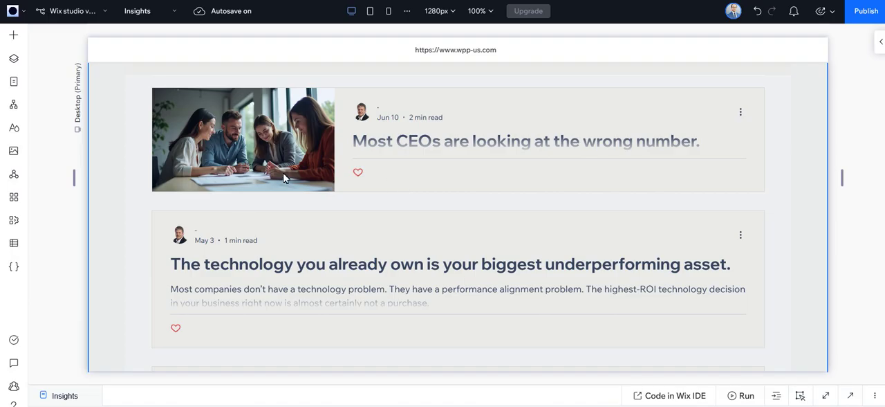
{"action": "scroll", "coordinate": [283, 178], "scroll_direction": "down", "scroll_amount": 1}
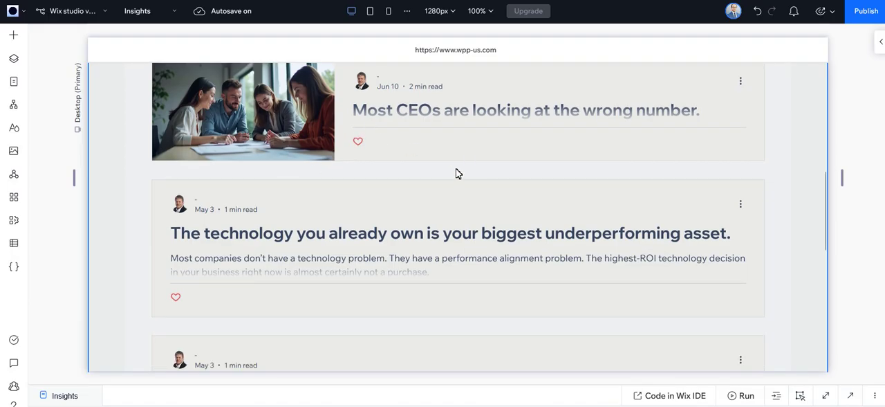
{"action": "scroll", "coordinate": [470, 169], "scroll_direction": "up", "scroll_amount": 1}
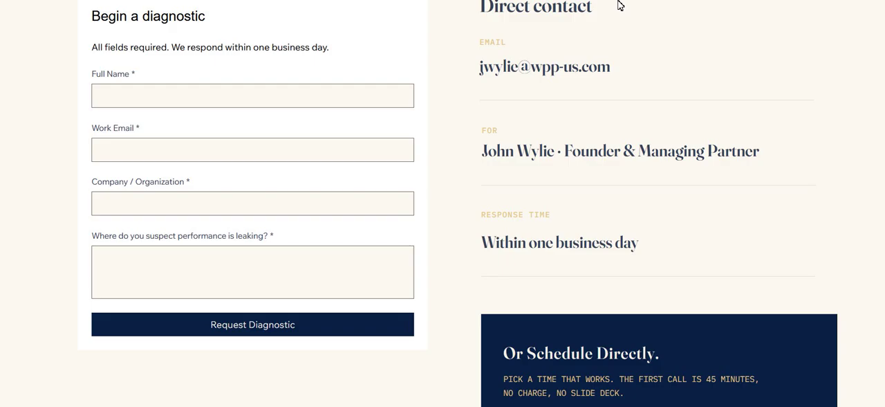
Switch to the live site, open its Insights page and look over the published blog posts.
{"action": "scroll", "coordinate": [531, 165], "scroll_direction": "up", "scroll_amount": 5}
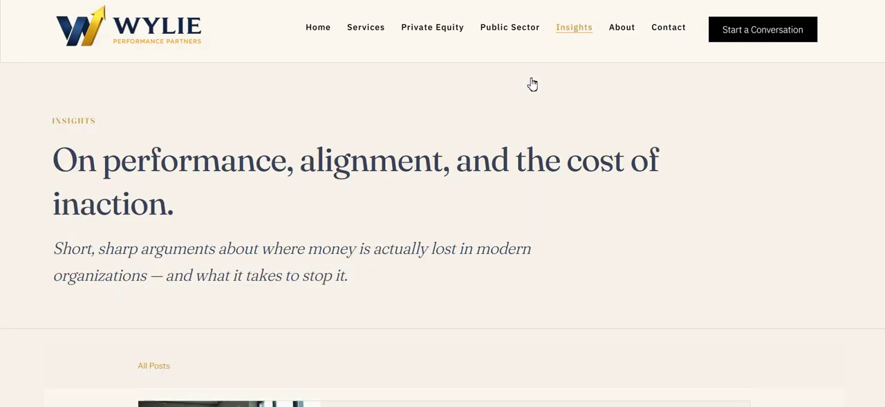
{"action": "scroll", "coordinate": [259, 258], "scroll_direction": "down", "scroll_amount": 2}
{"action": "scroll", "coordinate": [258, 259], "scroll_direction": "up", "scroll_amount": 2}
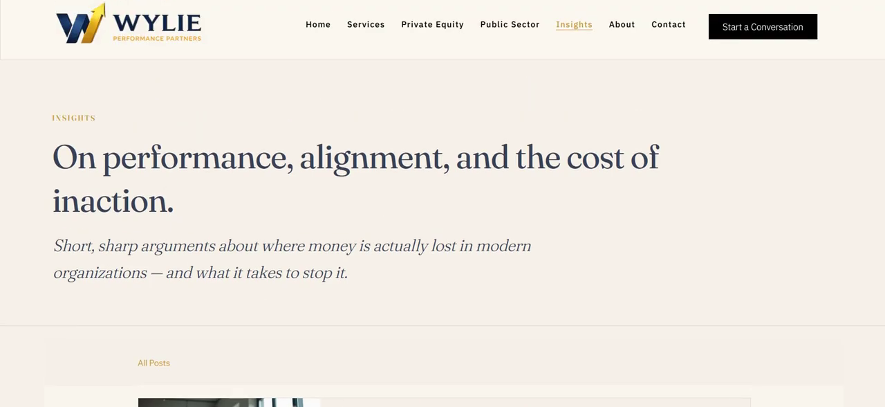
{"action": "left_click", "coordinate": [297, 1]}
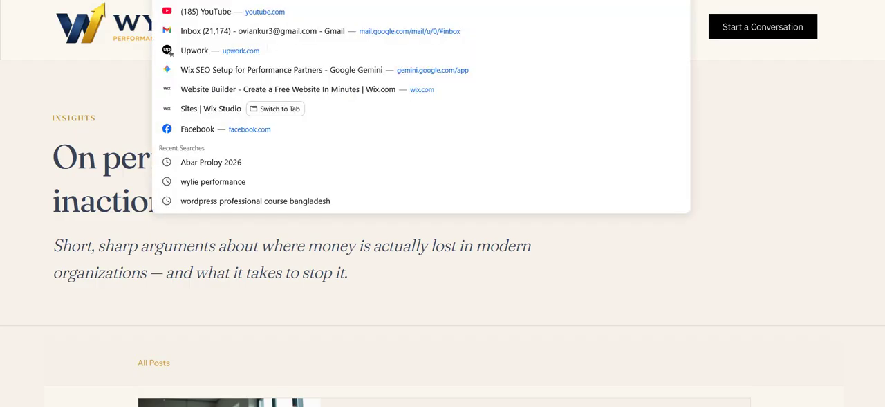
{"action": "left_click", "coordinate": [30, 219]}
{"action": "scroll", "coordinate": [30, 220], "scroll_direction": "down", "scroll_amount": 4}
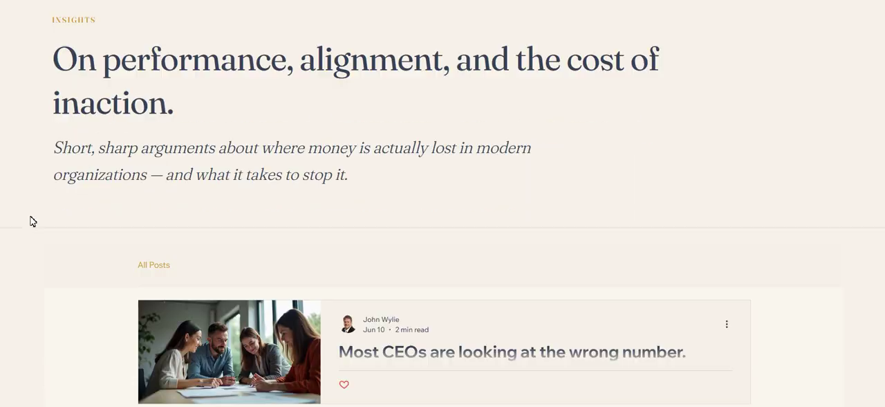
{"action": "scroll", "coordinate": [31, 220], "scroll_direction": "down", "scroll_amount": 1}
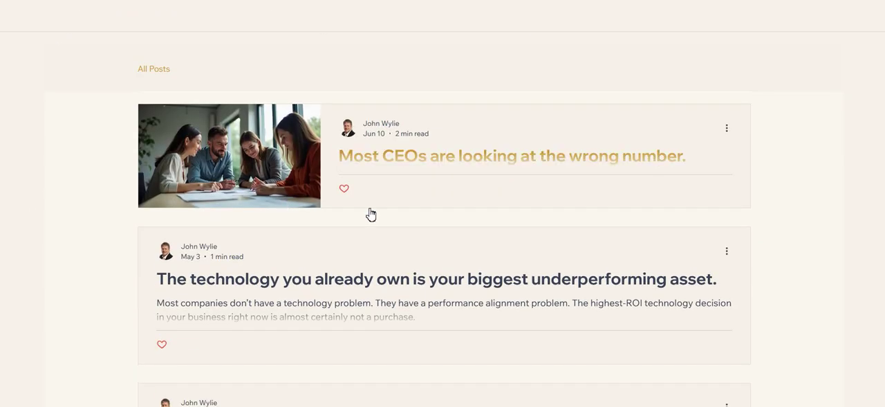
{"action": "scroll", "coordinate": [225, 186], "scroll_direction": "down", "scroll_amount": 1}
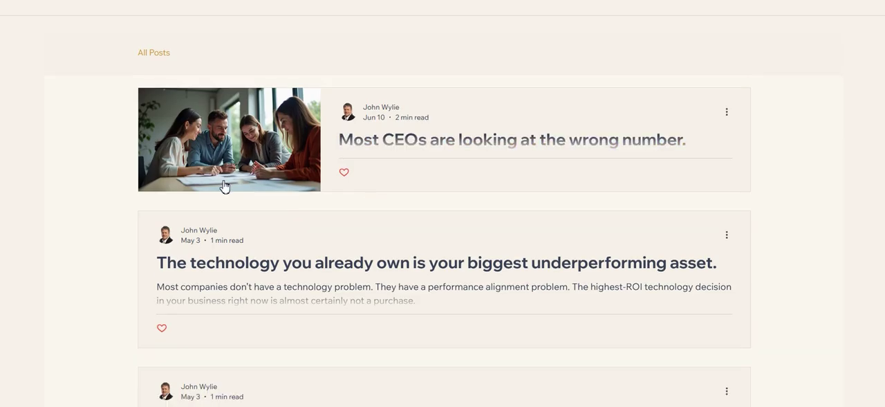
Open the post "Most CEOs are looking at the wrong number." and examine its layout down to the recent posts.
{"action": "left_click", "coordinate": [395, 191]}
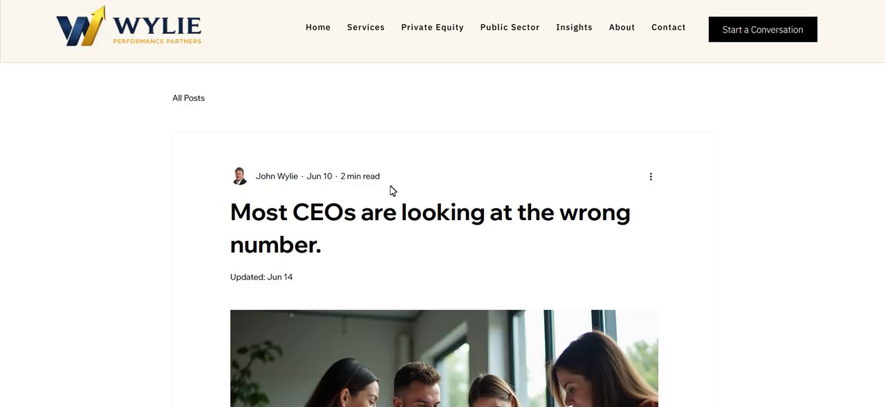
{"action": "scroll", "coordinate": [391, 190], "scroll_direction": "down", "scroll_amount": 2}
{"action": "scroll", "coordinate": [642, 279], "scroll_direction": "down", "scroll_amount": 4}
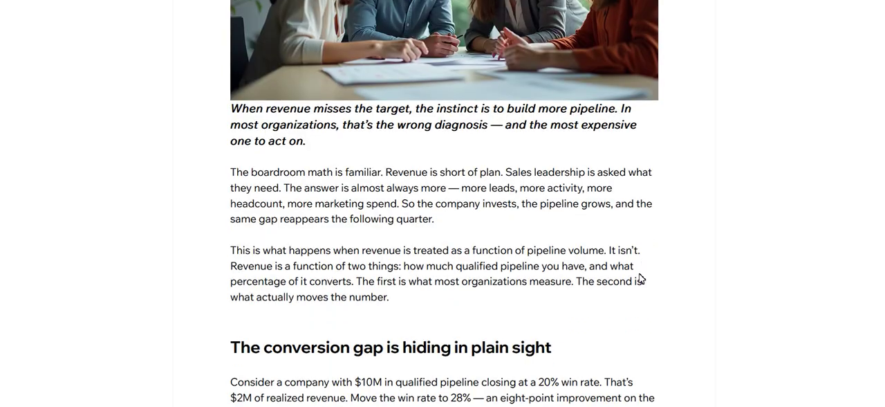
{"action": "scroll", "coordinate": [241, 198], "scroll_direction": "down", "scroll_amount": 4}
{"action": "scroll", "coordinate": [252, 192], "scroll_direction": "down", "scroll_amount": 7}
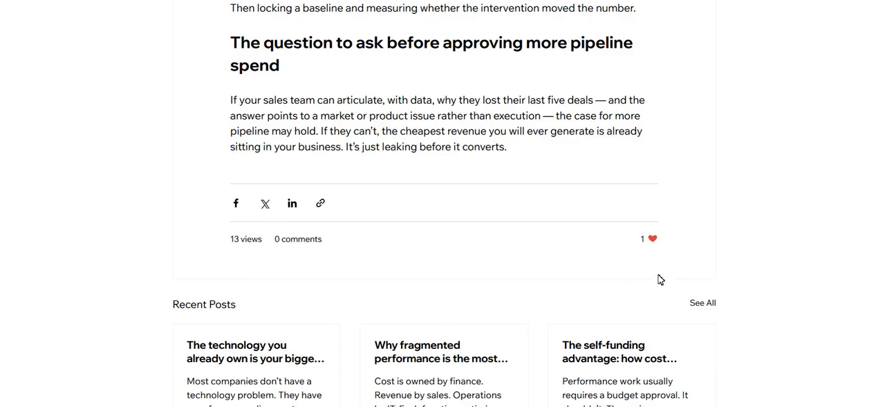
{"action": "scroll", "coordinate": [668, 305], "scroll_direction": "down", "scroll_amount": 2}
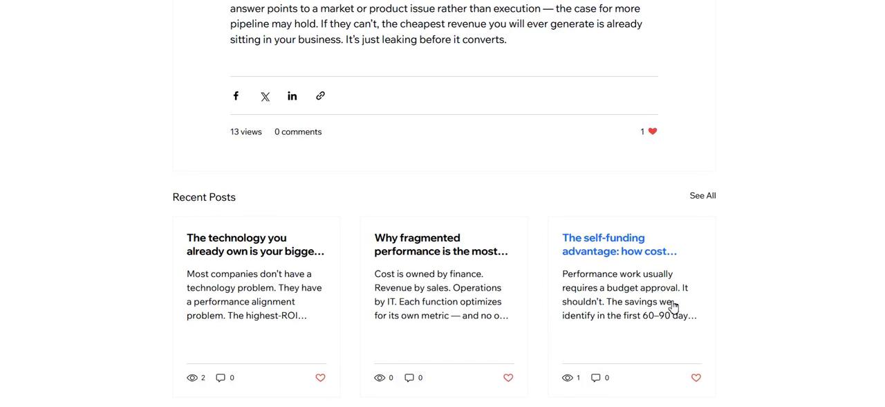
{"action": "scroll", "coordinate": [670, 305], "scroll_direction": "up", "scroll_amount": 15}
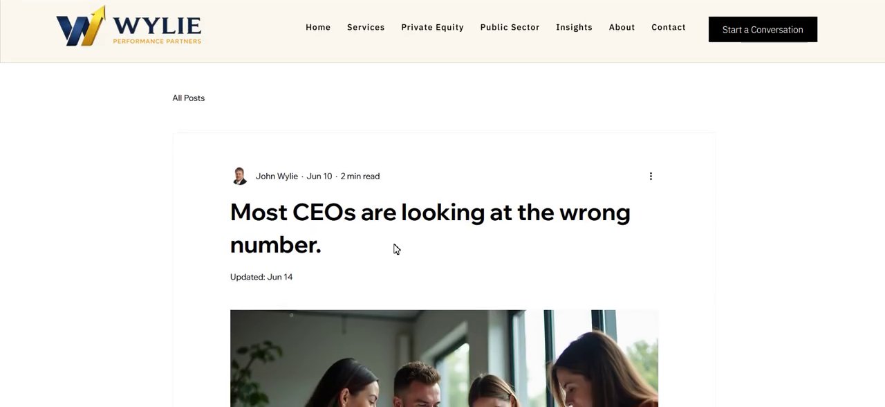
{"action": "scroll", "coordinate": [396, 248], "scroll_direction": "down", "scroll_amount": 3}
{"action": "scroll", "coordinate": [396, 248], "scroll_direction": "up", "scroll_amount": 2}
{"action": "scroll", "coordinate": [396, 248], "scroll_direction": "down", "scroll_amount": 4}
{"action": "scroll", "coordinate": [396, 248], "scroll_direction": "up", "scroll_amount": 5}
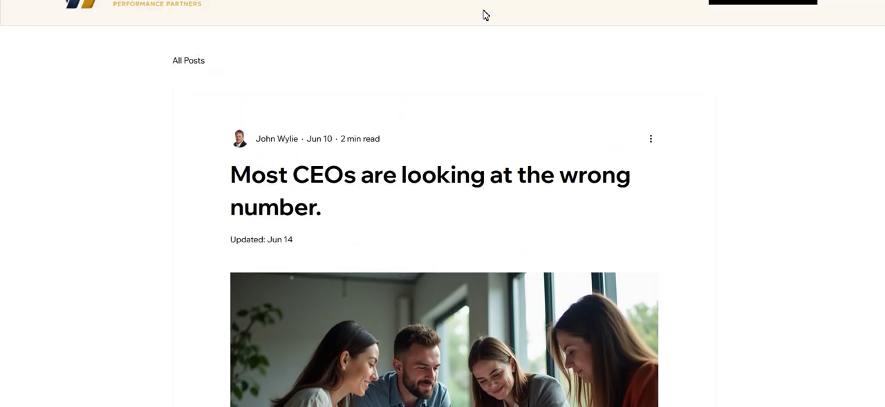
Switch back to the Wix Studio editor, select the Insights page's blog element, and open its post management to review the published posts.
{"action": "left_click", "coordinate": [485, 14]}
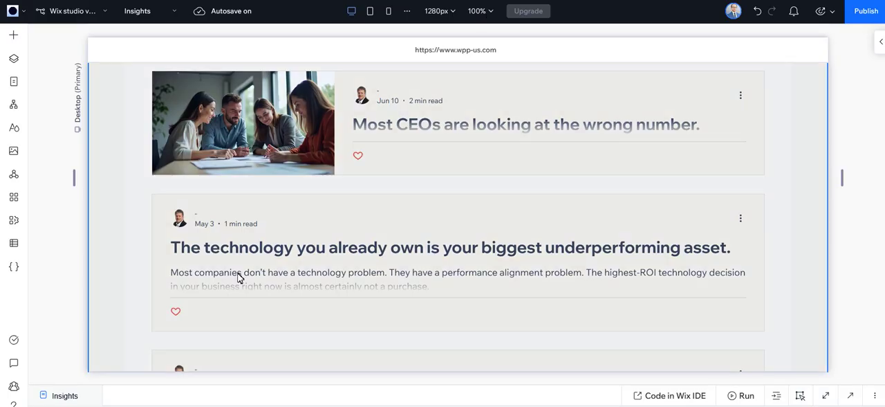
{"action": "scroll", "coordinate": [240, 278], "scroll_direction": "down", "scroll_amount": 2}
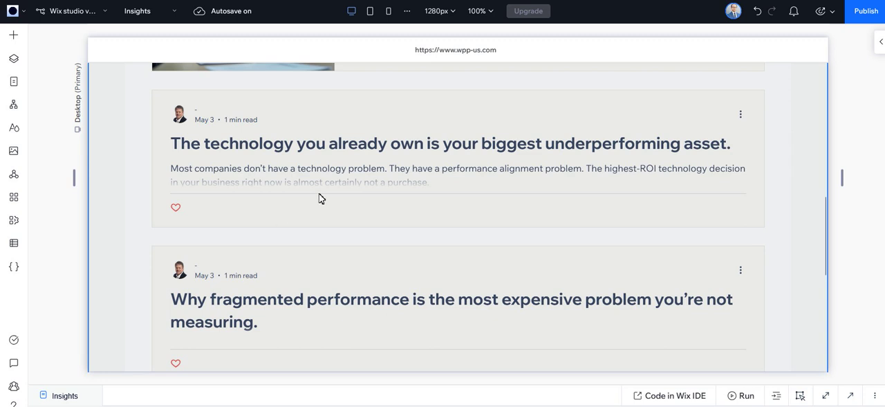
{"action": "left_click", "coordinate": [366, 172]}
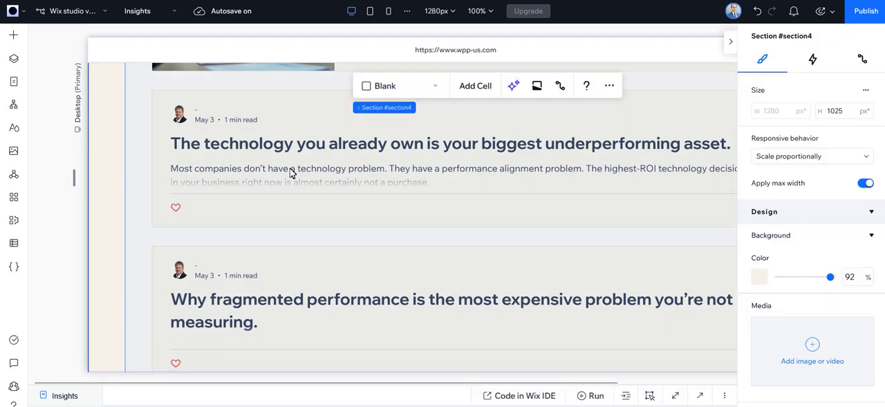
{"action": "left_click", "coordinate": [275, 173]}
{"action": "left_click", "coordinate": [341, 182]}
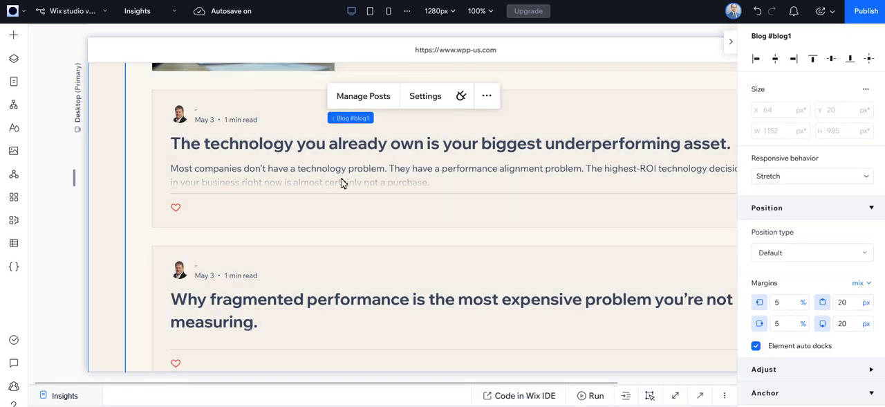
{"action": "left_click", "coordinate": [364, 155]}
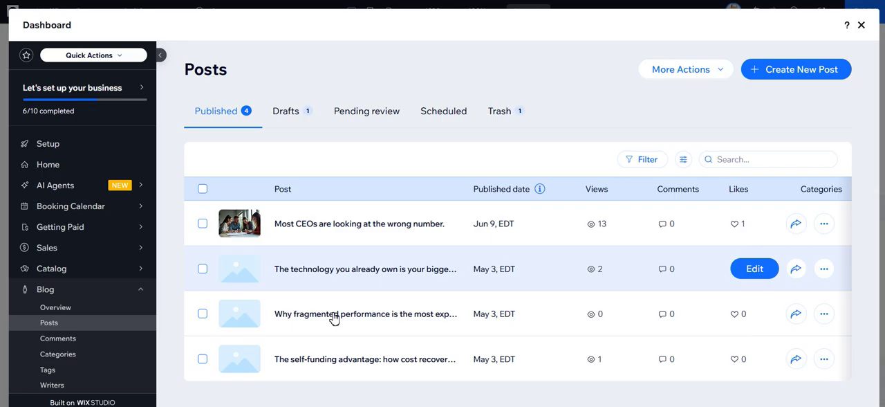
{"action": "scroll", "coordinate": [334, 318], "scroll_direction": "down", "scroll_amount": 1}
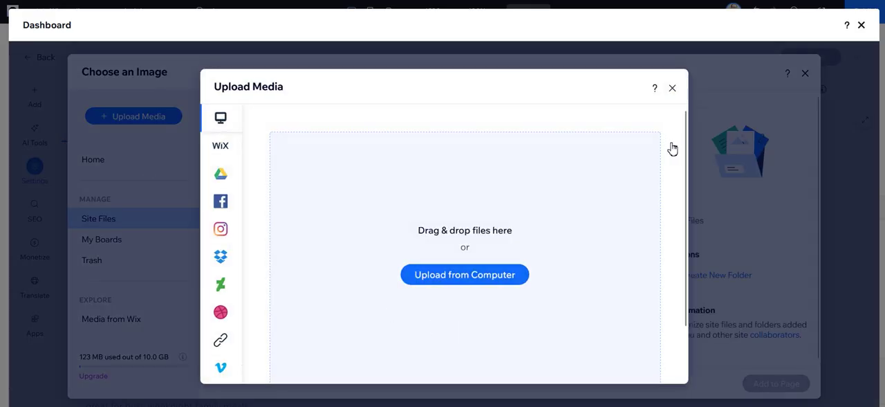
Dismiss the media upload and set the handshake picture from Site Files as the new post's featured image.
{"action": "left_click", "coordinate": [673, 87]}
{"action": "scroll", "coordinate": [307, 336], "scroll_direction": "down", "scroll_amount": 2}
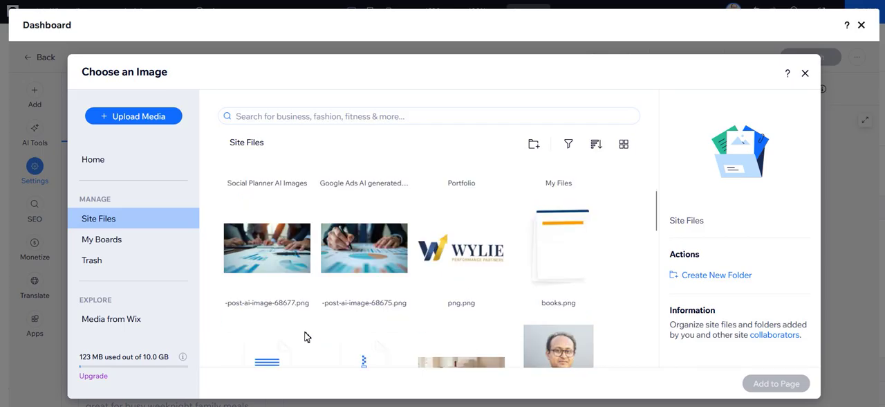
{"action": "scroll", "coordinate": [313, 343], "scroll_direction": "down", "scroll_amount": 1}
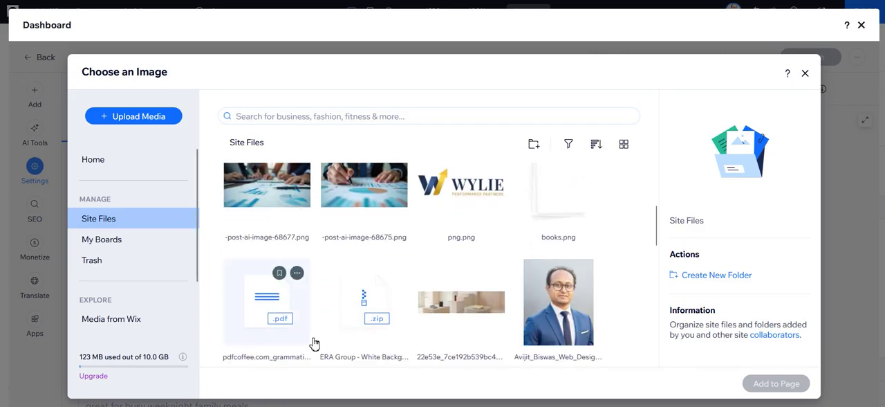
{"action": "scroll", "coordinate": [313, 342], "scroll_direction": "down", "scroll_amount": 5}
{"action": "scroll", "coordinate": [313, 342], "scroll_direction": "down", "scroll_amount": 2}
{"action": "scroll", "coordinate": [311, 340], "scroll_direction": "down", "scroll_amount": 2}
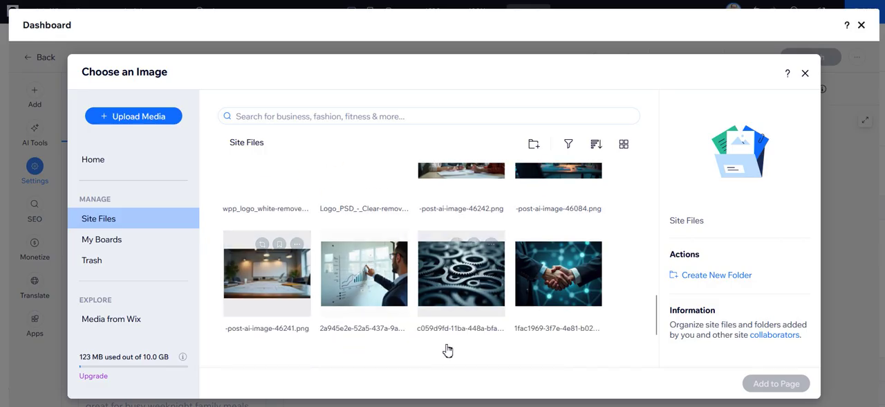
{"action": "scroll", "coordinate": [449, 350], "scroll_direction": "down", "scroll_amount": 2}
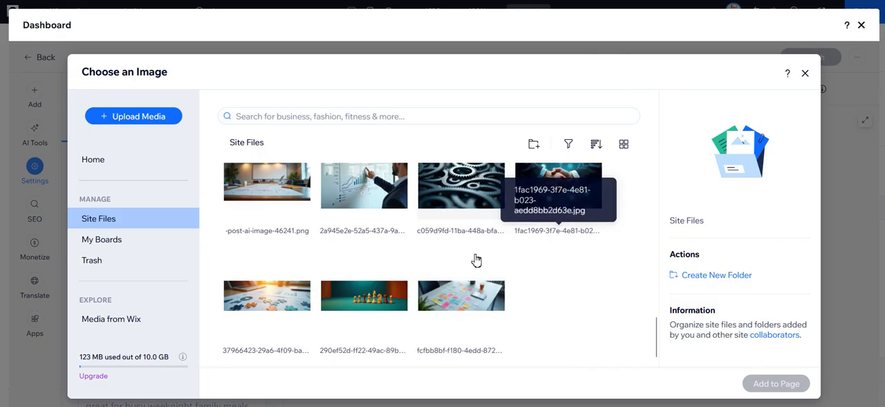
{"action": "scroll", "coordinate": [622, 249], "scroll_direction": "up", "scroll_amount": 1}
{"action": "left_click", "coordinate": [581, 266]}
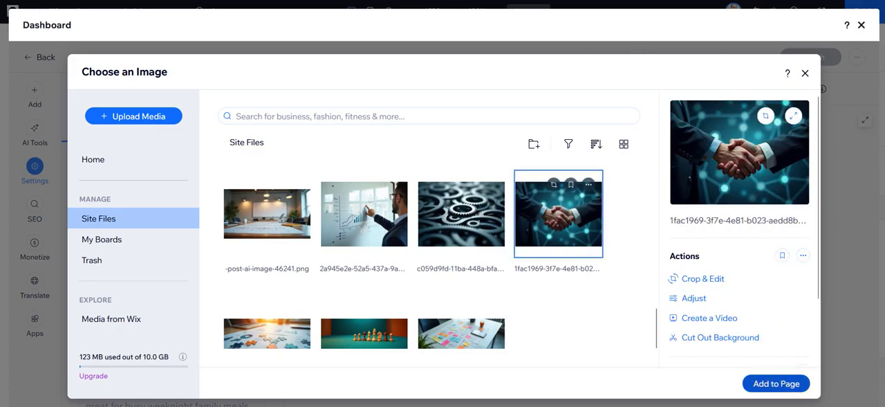
{"action": "left_click", "coordinate": [776, 383]}
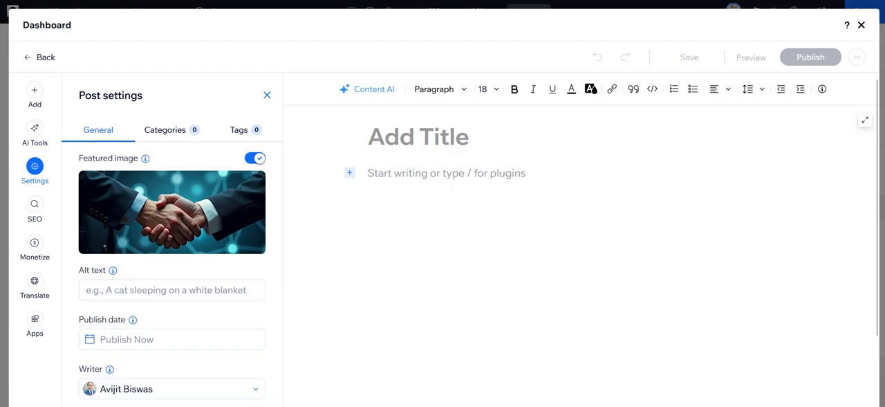
Title the new post "Its a test post" and move on to its body text.
{"action": "left_click", "coordinate": [419, 137]}
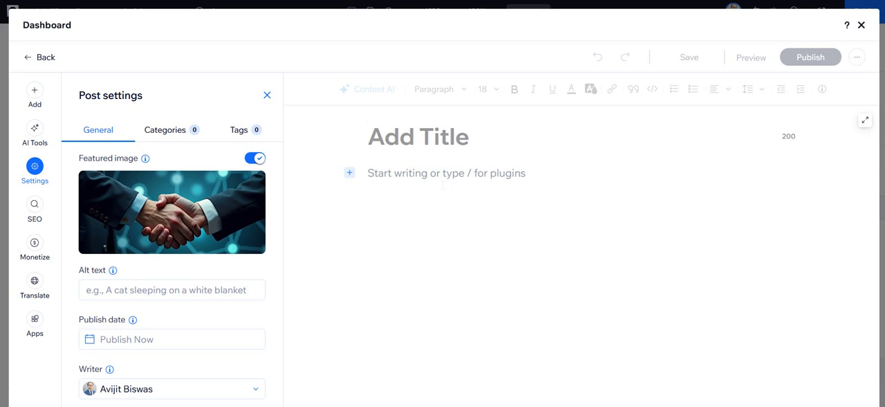
{"action": "type", "text": "Its"}
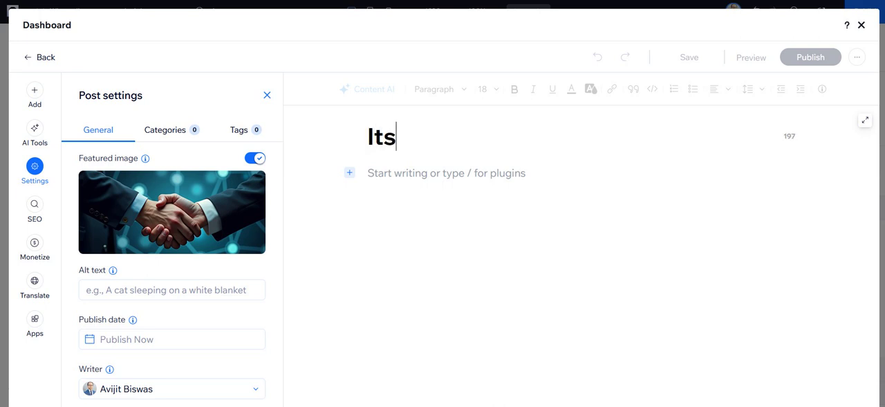
{"action": "type", "text": " a te"}
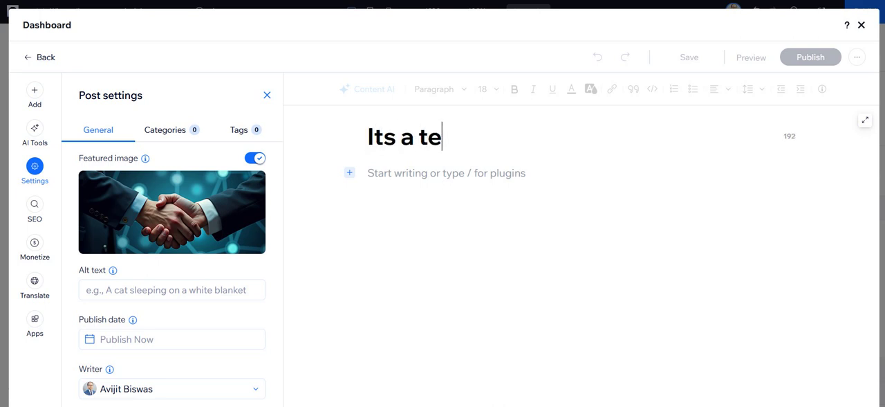
{"action": "type", "text": "st post"}
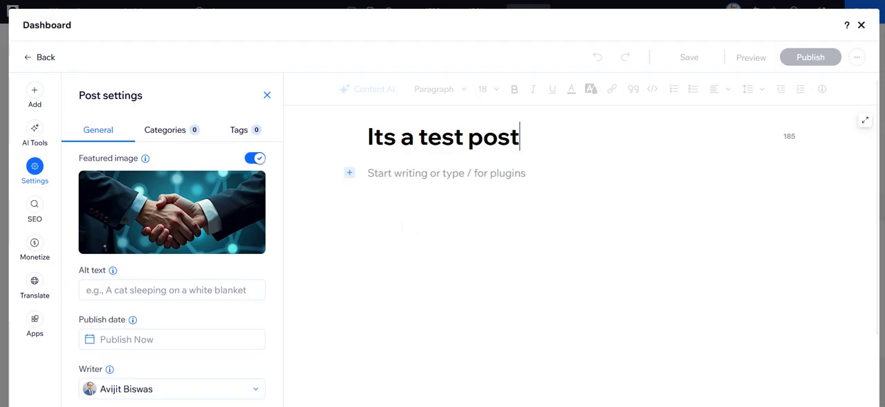
{"action": "key", "text": "Return"}
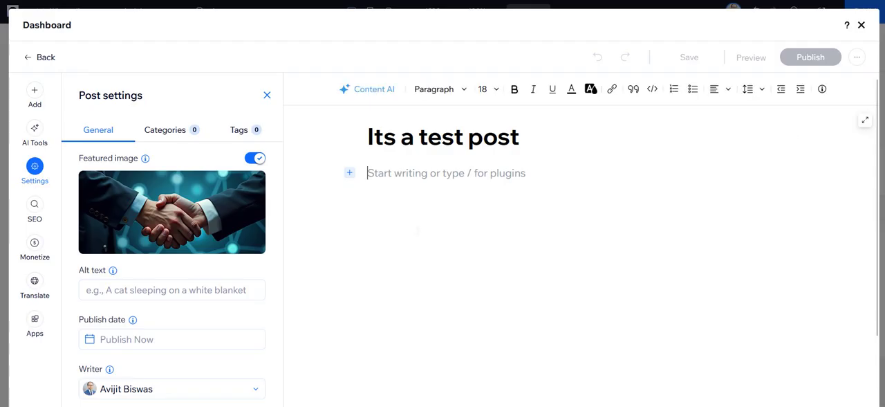
Try to add a video to the post body, and clear the stray code text from it.
{"action": "scroll", "coordinate": [413, 224], "scroll_direction": "down", "scroll_amount": 1}
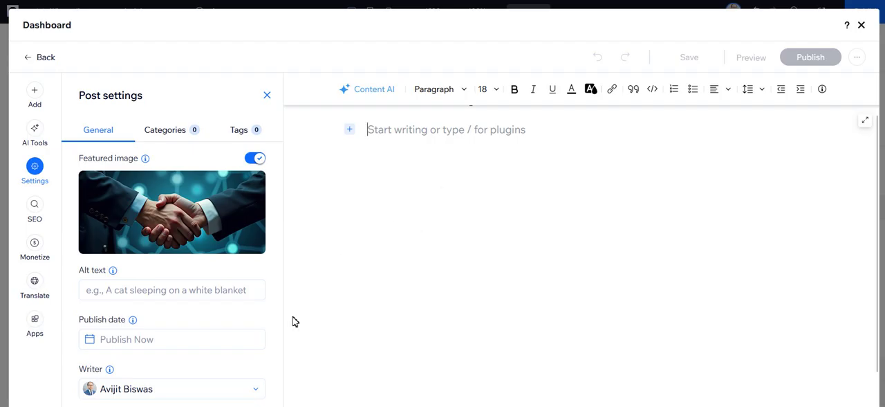
{"action": "scroll", "coordinate": [406, 272], "scroll_direction": "up", "scroll_amount": 1}
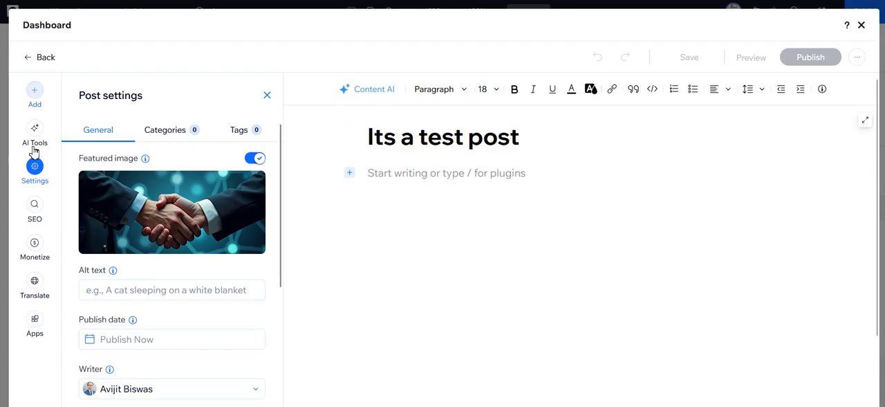
{"action": "left_click", "coordinate": [35, 94]}
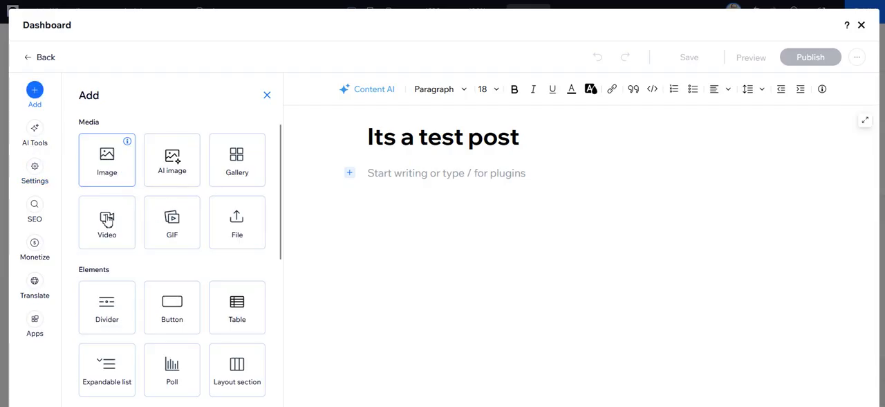
{"action": "left_click_drag", "start_coordinate": [107, 219], "coordinate": [385, 243]}
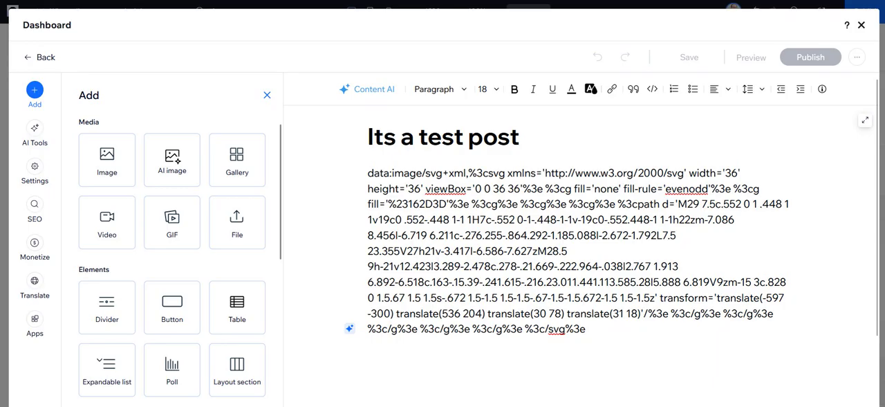
{"action": "key", "text": "ctrl+a"}
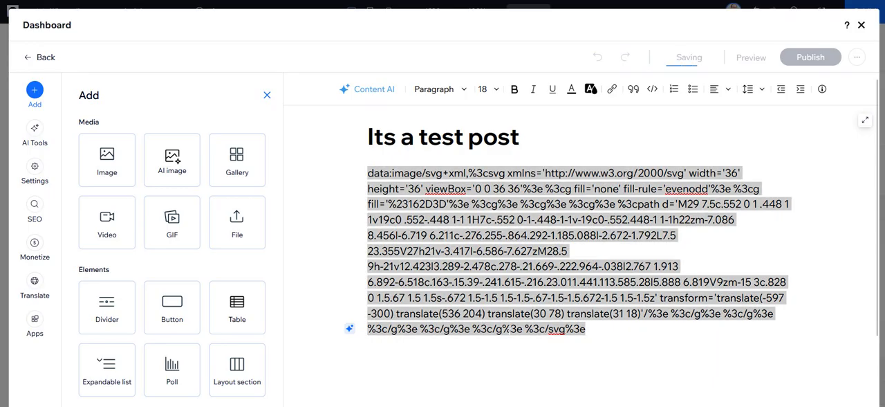
{"action": "double_click", "coordinate": [513, 282]}
{"action": "double_click", "coordinate": [495, 251]}
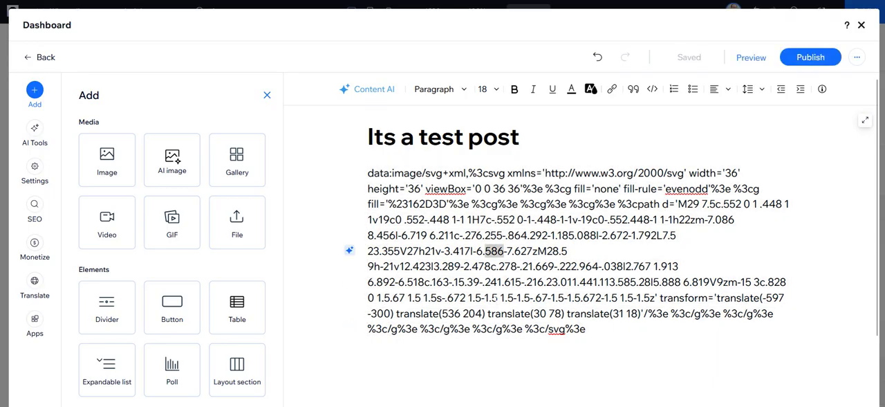
{"action": "key", "text": "ctrl+a"}
{"action": "key", "text": "BackSpace"}
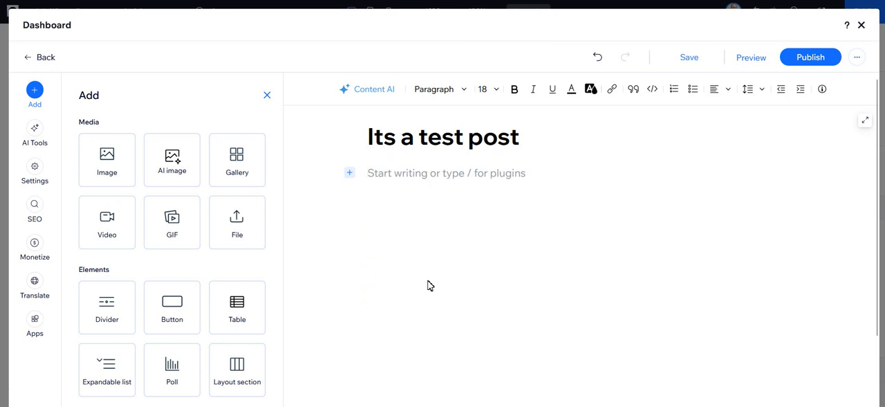
Insert the handshake picture from Site Files into the post body.
{"action": "left_click_drag", "start_coordinate": [109, 172], "coordinate": [430, 313]}
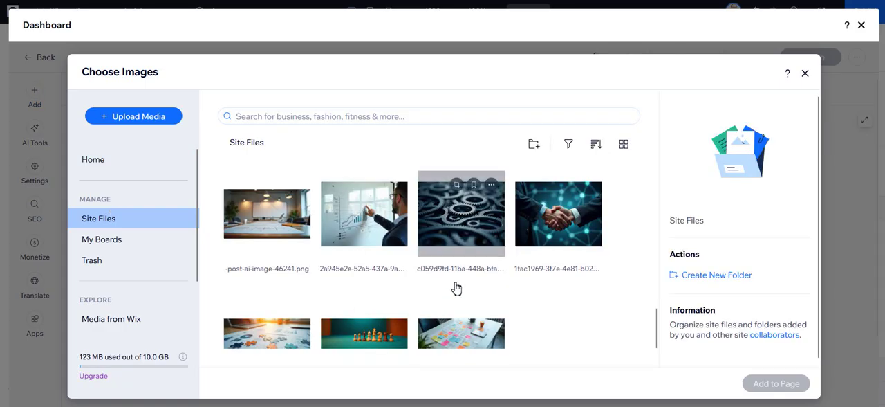
{"action": "left_click", "coordinate": [565, 273]}
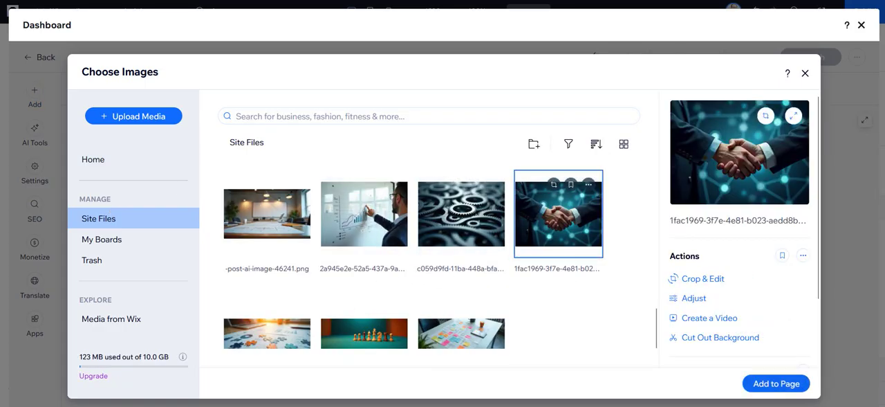
{"action": "left_click", "coordinate": [776, 383]}
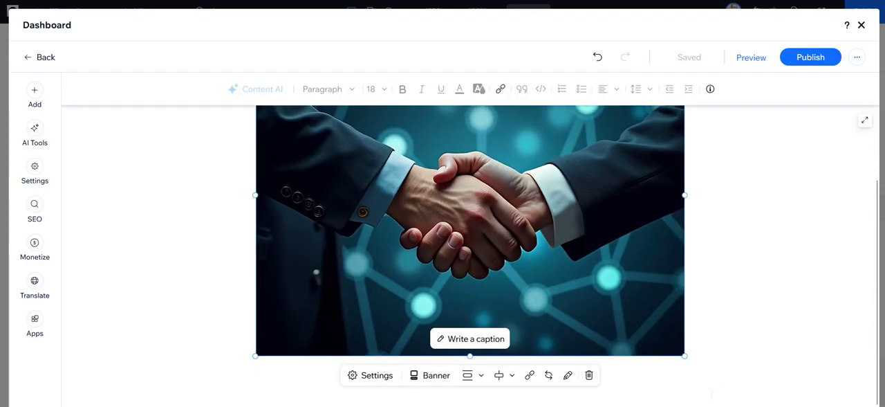
Shrink the handshake image in the post body to just over half its width and try repositioning it below the title.
{"action": "left_click_drag", "start_coordinate": [685, 355], "coordinate": [596, 257]}
{"action": "left_click_drag", "start_coordinate": [366, 292], "coordinate": [290, 306]}
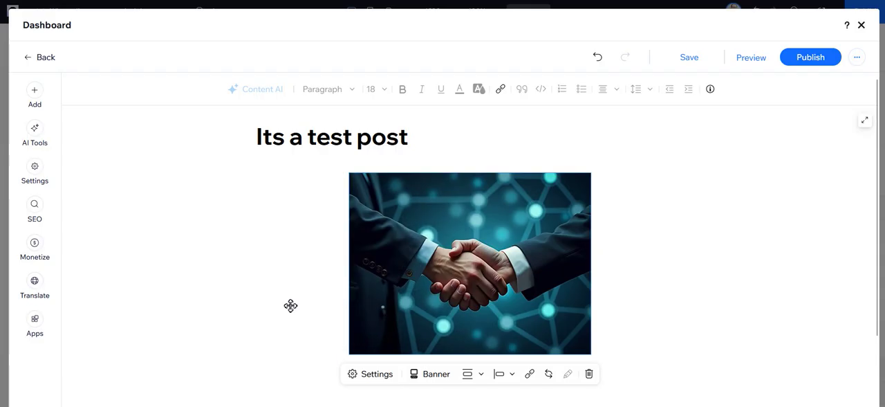
{"action": "mouse_move", "coordinate": [406, 320]}
{"action": "left_mouse_down"}
{"action": "mouse_move", "coordinate": [395, 316]}
{"action": "mouse_move", "coordinate": [401, 320]}
{"action": "left_mouse_up"}
Examine the link types available for the handshake image, and close the link settings without adding a link.
{"action": "scroll", "coordinate": [613, 342], "scroll_direction": "down", "scroll_amount": 1}
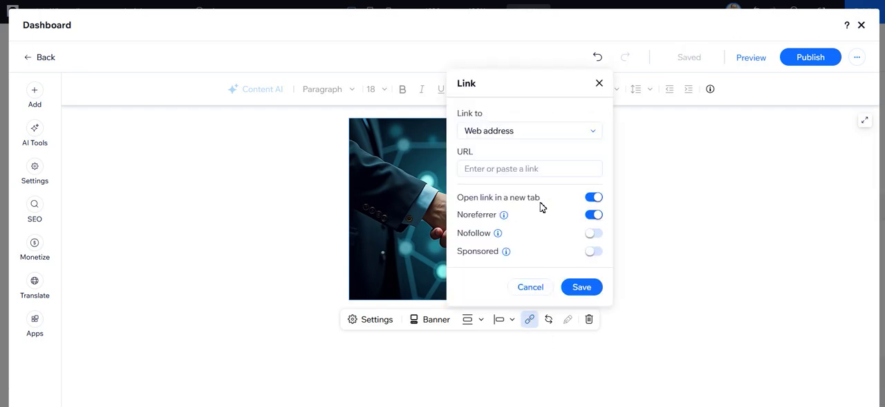
{"action": "left_click", "coordinate": [532, 132]}
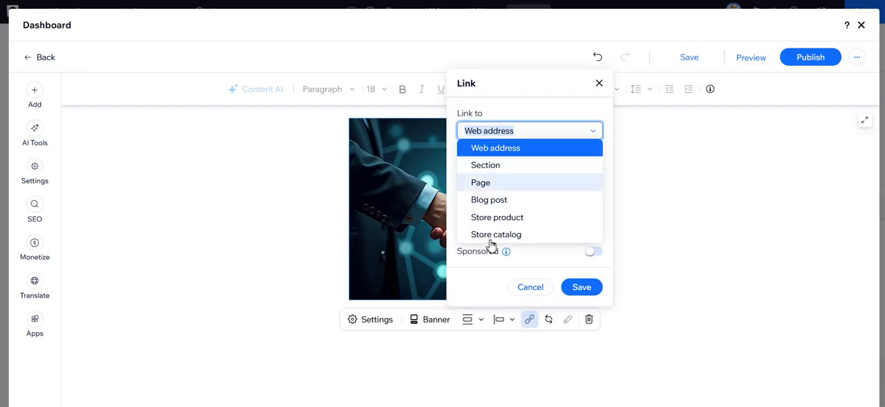
{"action": "left_click", "coordinate": [589, 163]}
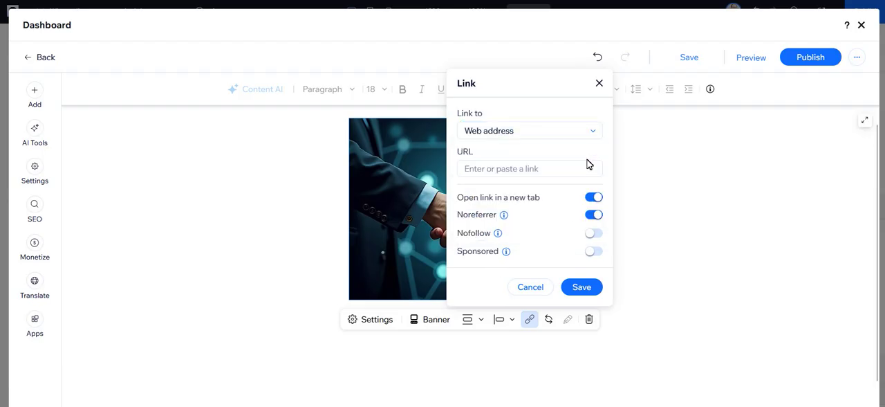
{"action": "left_click", "coordinate": [599, 83]}
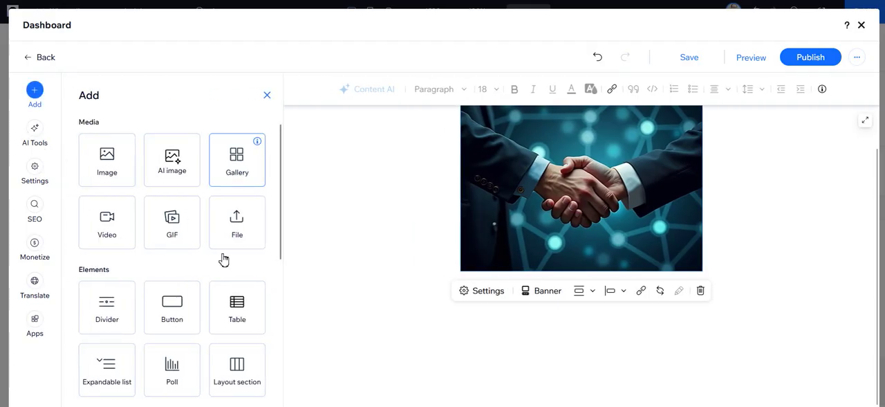
Look through the media, elements, web embeds and site items that can be added to the post, and return to the post's title.
{"action": "scroll", "coordinate": [130, 348], "scroll_direction": "down", "scroll_amount": 1}
{"action": "scroll", "coordinate": [131, 348], "scroll_direction": "up", "scroll_amount": 1}
{"action": "scroll", "coordinate": [131, 348], "scroll_direction": "down", "scroll_amount": 1}
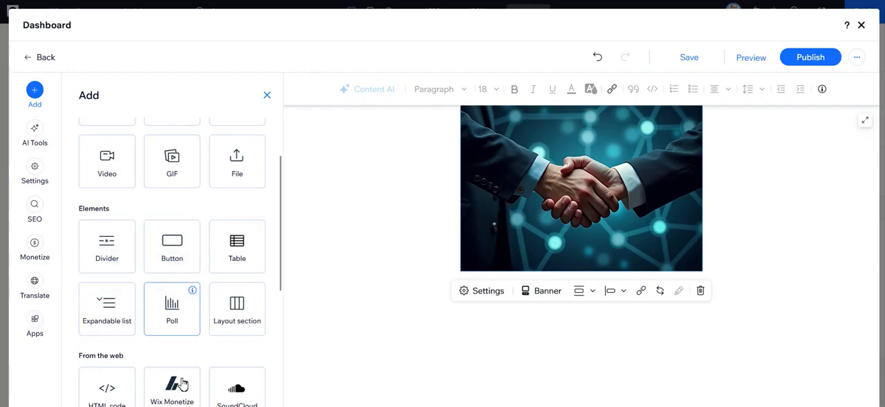
{"action": "scroll", "coordinate": [182, 383], "scroll_direction": "down", "scroll_amount": 2}
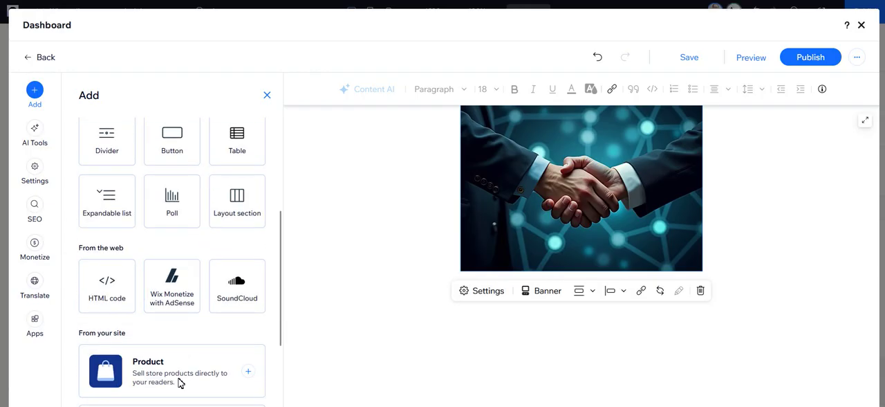
{"action": "left_click", "coordinate": [37, 152]}
{"action": "scroll", "coordinate": [336, 242], "scroll_direction": "up", "scroll_amount": 2}
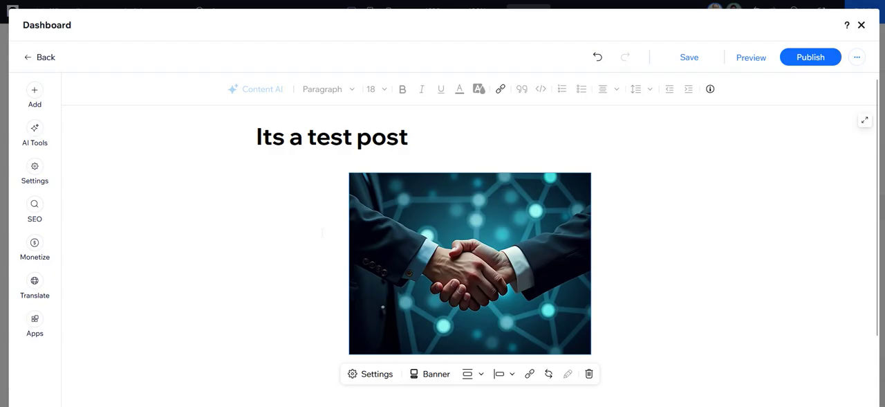
Examine the post layout and the media and elements available for insertion once more, and close the list without adding anything.
{"action": "left_click", "coordinate": [439, 188]}
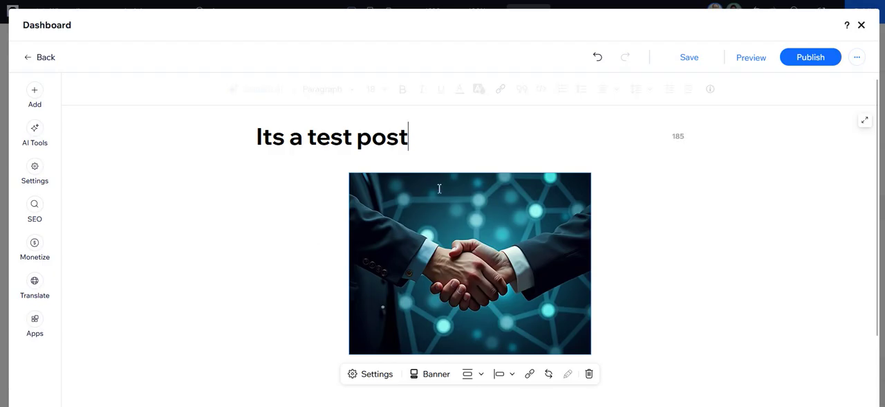
{"action": "left_click", "coordinate": [689, 193]}
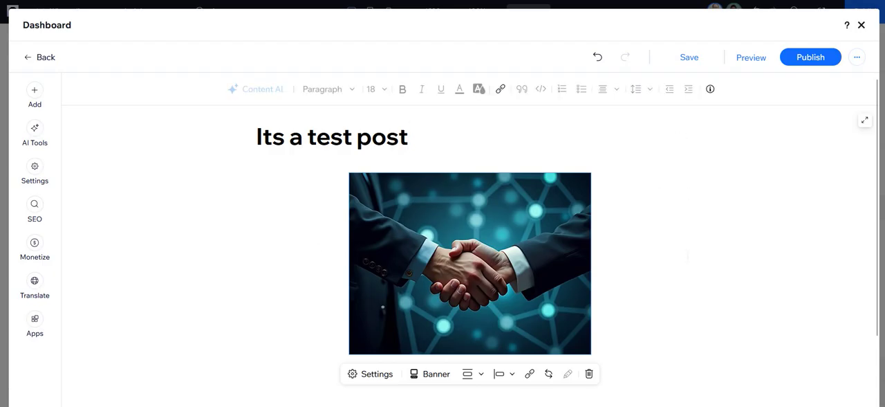
{"action": "scroll", "coordinate": [470, 277], "scroll_direction": "down", "scroll_amount": 2}
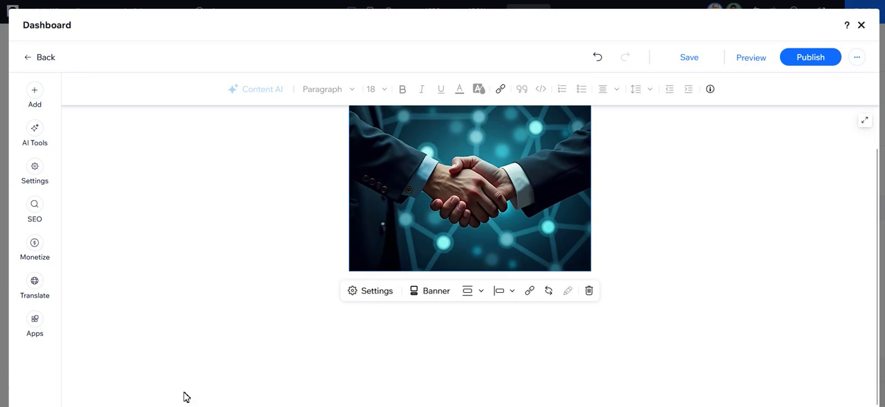
{"action": "left_click", "coordinate": [35, 90]}
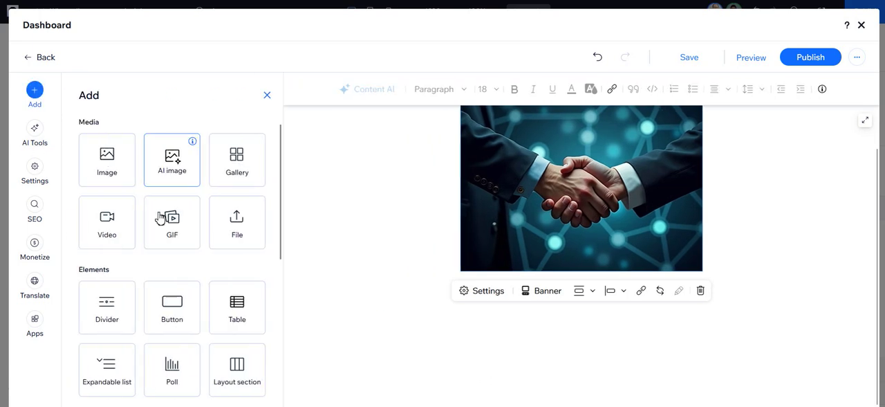
{"action": "scroll", "coordinate": [114, 243], "scroll_direction": "down", "scroll_amount": 1}
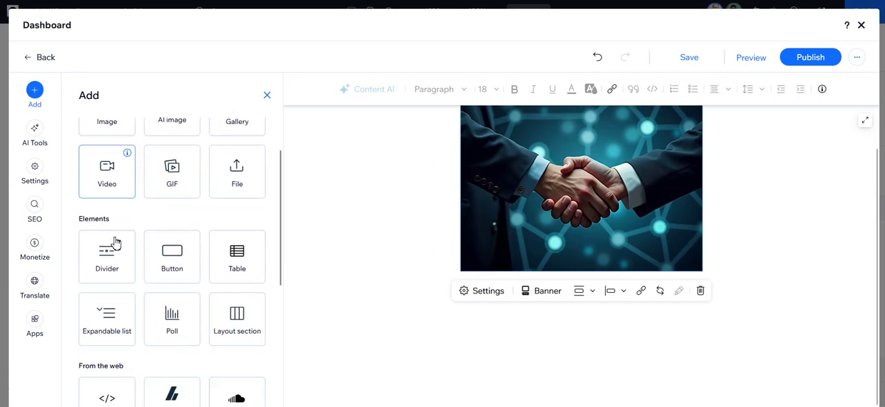
{"action": "scroll", "coordinate": [115, 242], "scroll_direction": "up", "scroll_amount": 1}
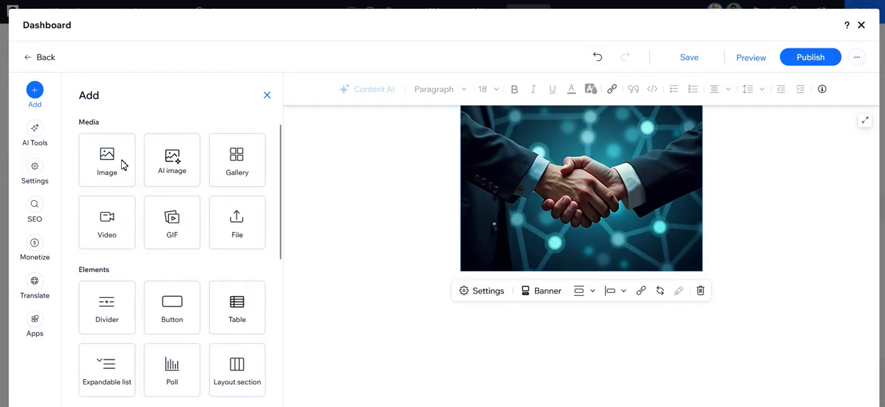
{"action": "left_click", "coordinate": [267, 96]}
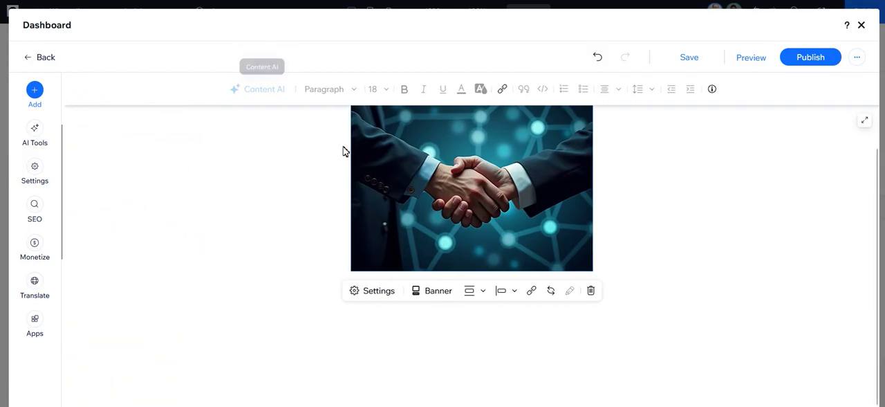
Open the handshake image's caption field, and delete the image from the post body without writing a caption.
{"action": "left_click", "coordinate": [573, 223]}
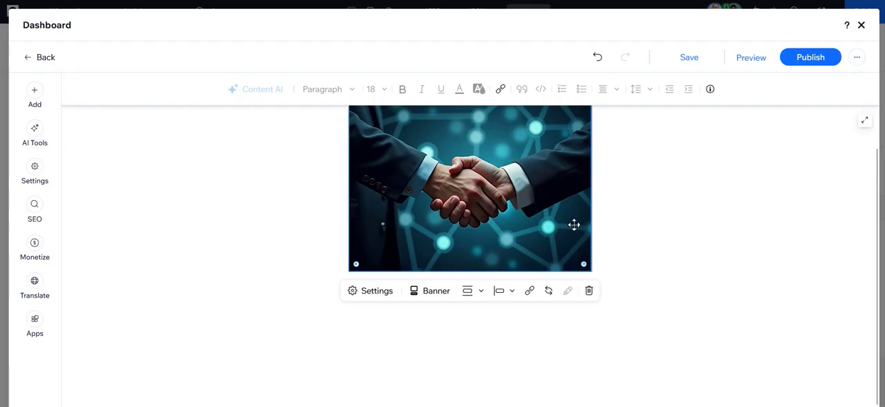
{"action": "scroll", "coordinate": [470, 228], "scroll_direction": "up", "scroll_amount": 2}
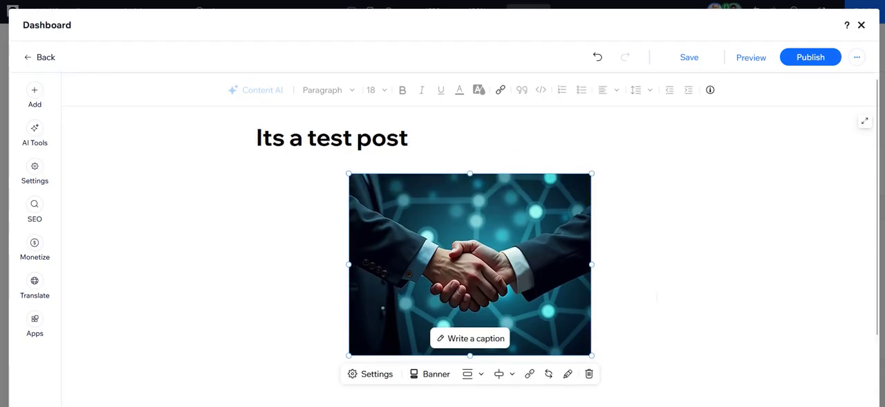
{"action": "left_click", "coordinate": [488, 338]}
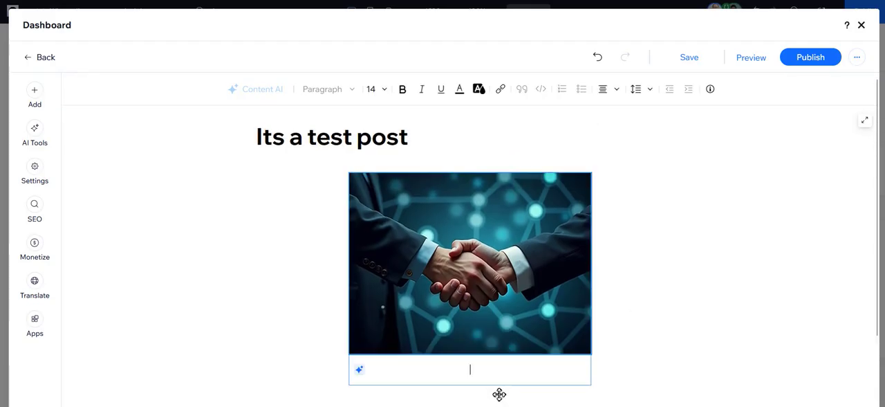
{"action": "left_click", "coordinate": [381, 258]}
{"action": "key", "text": "Delete"}
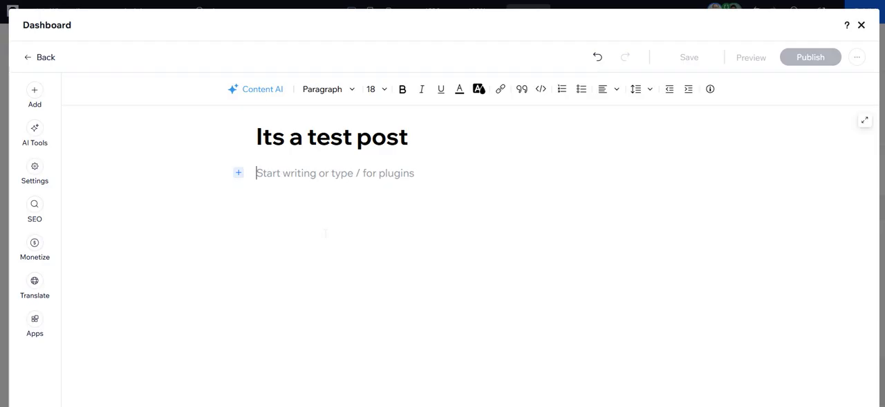
Write "Its a paragraph" as the post's body text and insert the handshake picture from Site Files below it.
{"action": "type", "text": "Its a pa"}
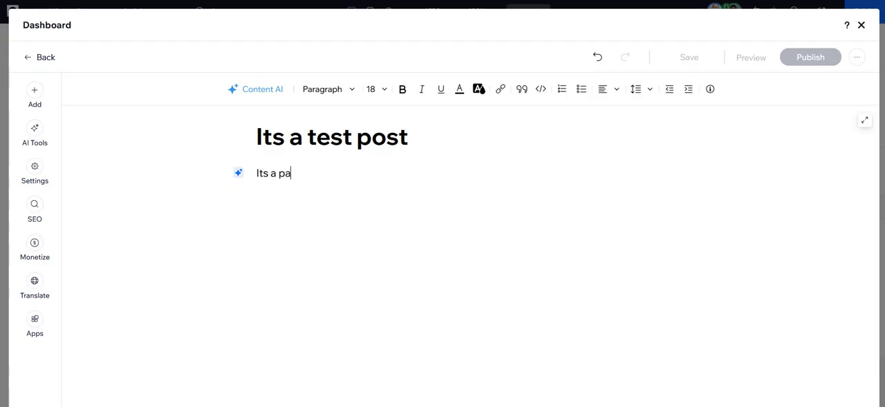
{"action": "type", "text": "ragraph"}
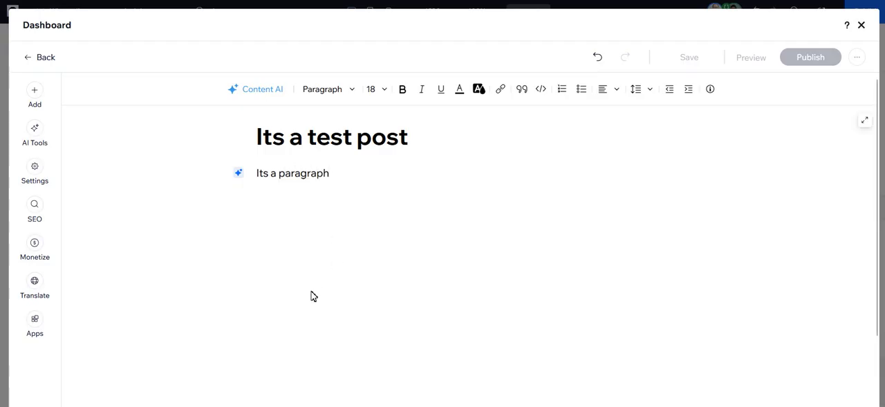
{"action": "left_click", "coordinate": [35, 90]}
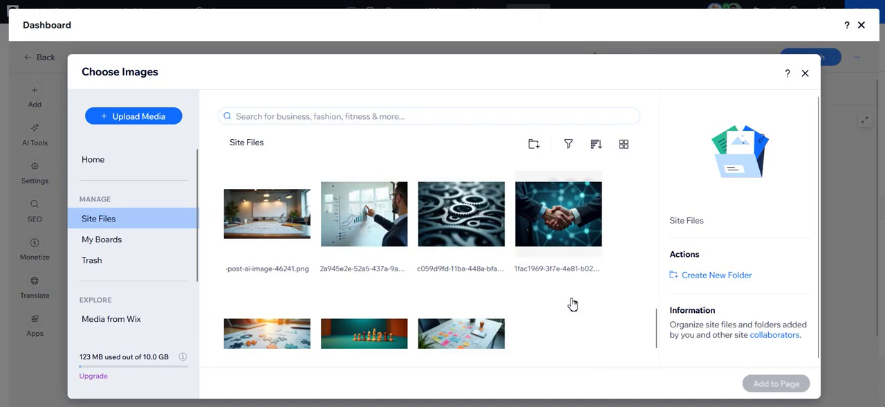
{"action": "left_click", "coordinate": [558, 270]}
{"action": "left_click", "coordinate": [771, 383]}
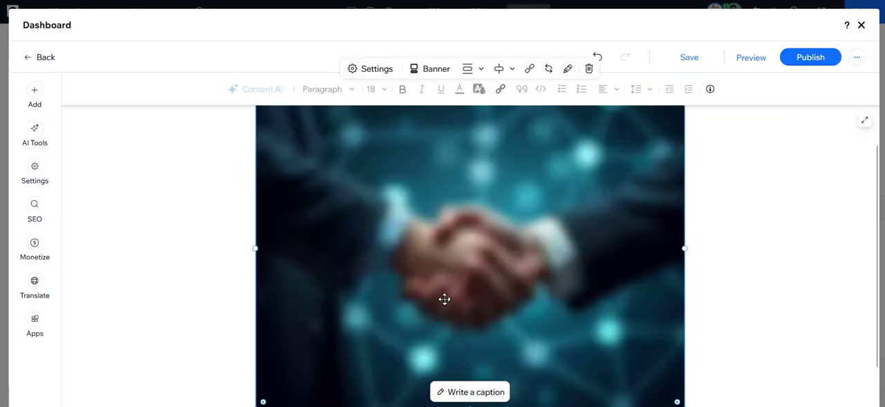
Review the post's general settings, including featured image, alt text, publish date, writer, excerpt, related posts and commenting.
{"action": "scroll", "coordinate": [346, 346], "scroll_direction": "down", "scroll_amount": 2}
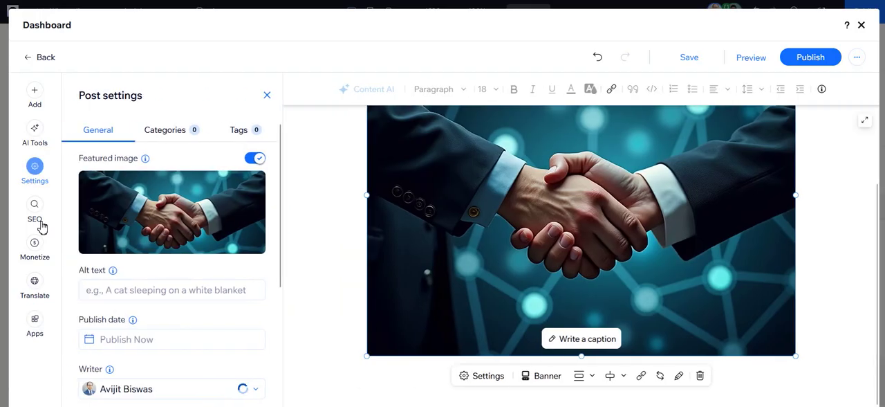
{"action": "scroll", "coordinate": [164, 297], "scroll_direction": "down", "scroll_amount": 5}
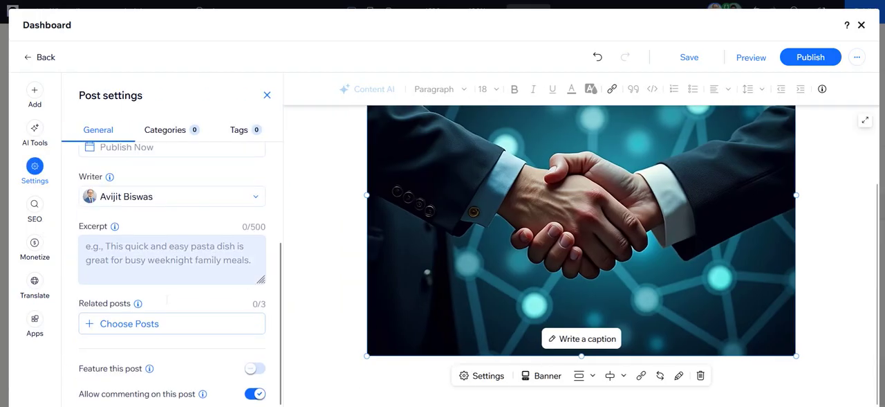
{"action": "scroll", "coordinate": [138, 377], "scroll_direction": "up", "scroll_amount": 5}
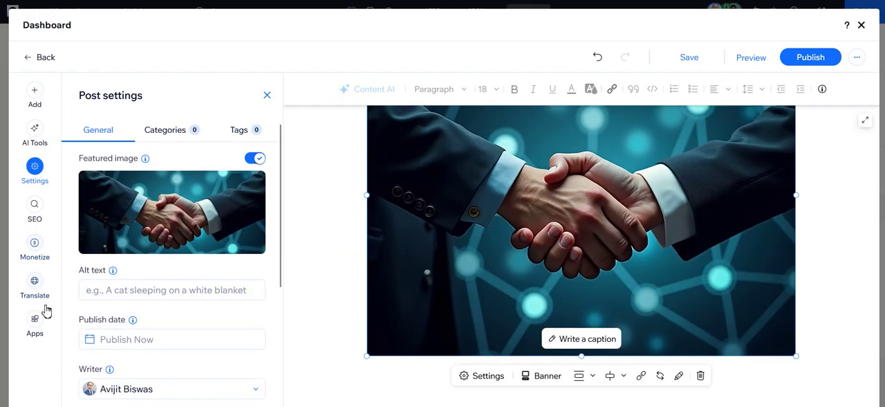
Examine the post's SEO assistant and its basic SEO fields: title tag, meta description, URL slug and index status.
{"action": "left_click", "coordinate": [35, 204]}
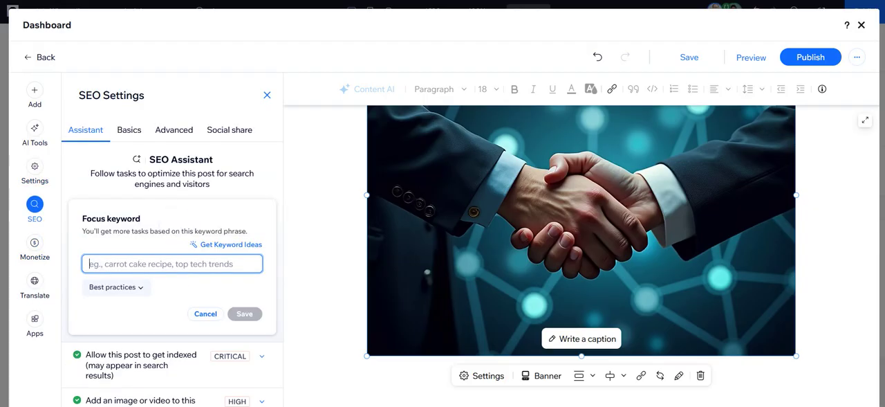
{"action": "left_click", "coordinate": [130, 130]}
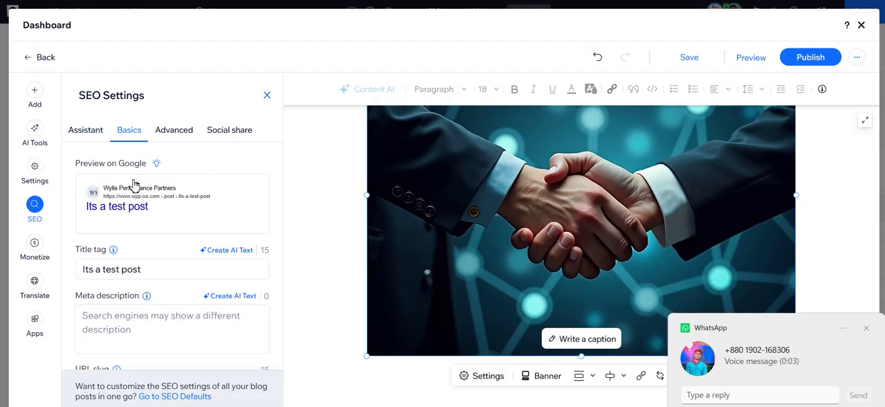
{"action": "scroll", "coordinate": [152, 312], "scroll_direction": "down", "scroll_amount": 2}
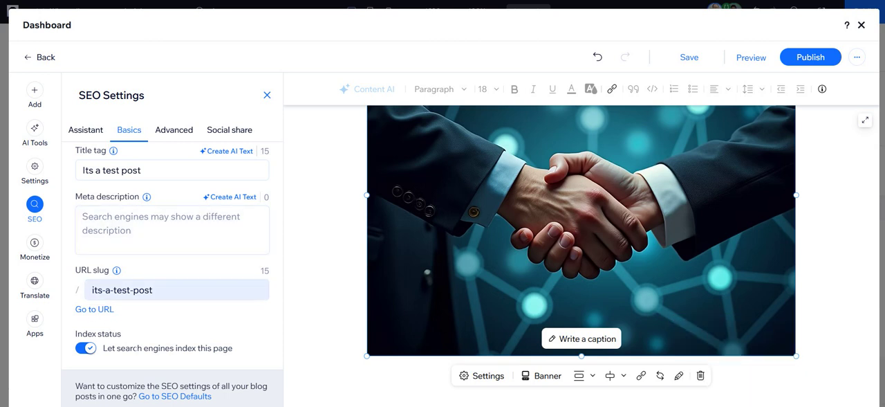
{"action": "left_click", "coordinate": [165, 290]}
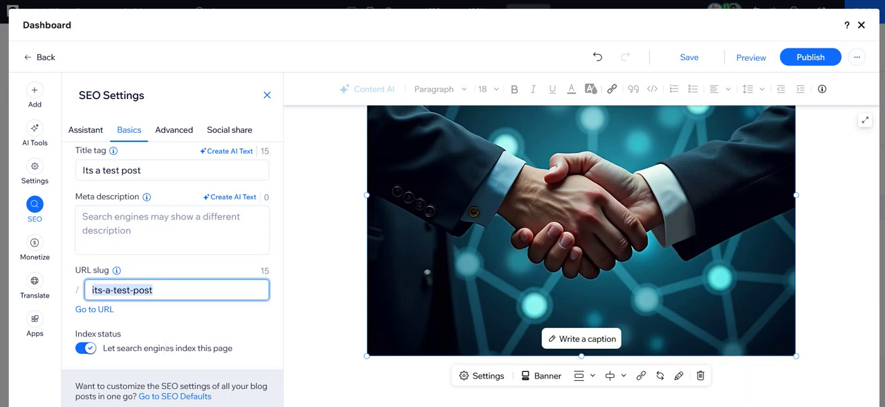
{"action": "left_click", "coordinate": [170, 323]}
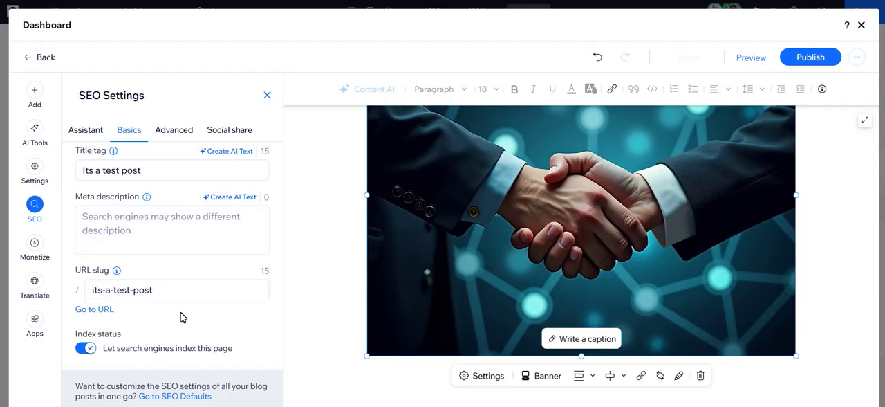
Publish the test post and dismiss the options for sharing and promoting it.
{"action": "left_click", "coordinate": [811, 58]}
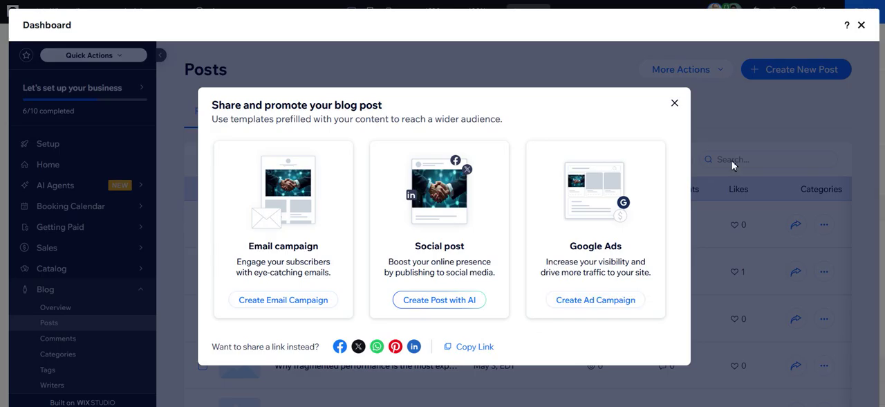
{"action": "left_click", "coordinate": [674, 103]}
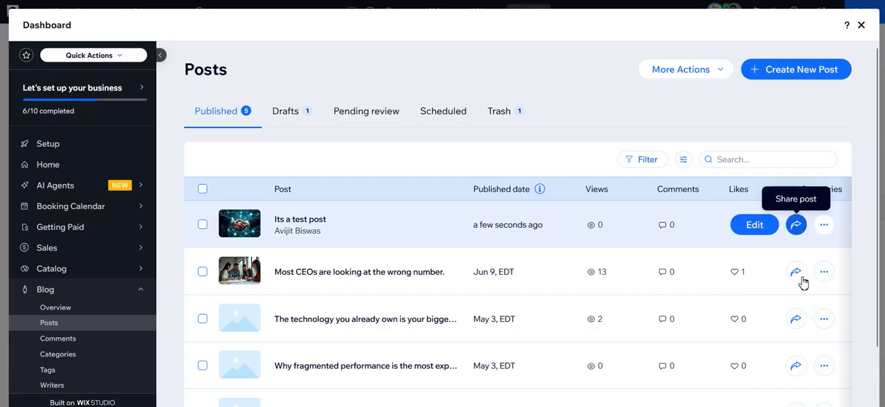
View the published test post on the live site, checking its title, paragraph and image.
{"action": "left_click", "coordinate": [825, 274]}
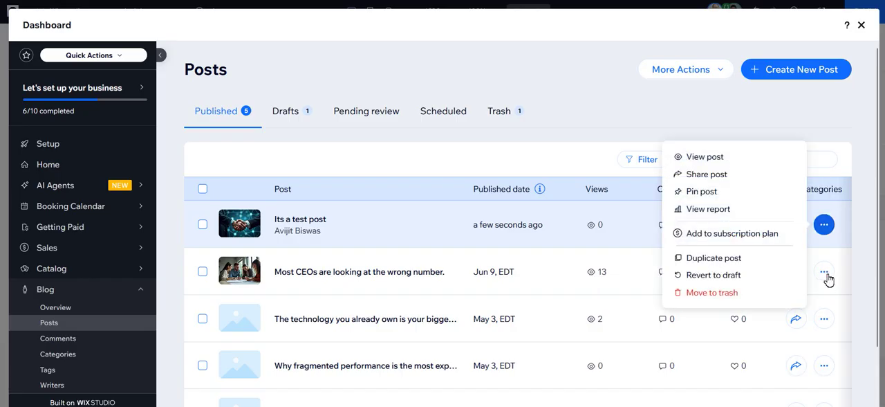
{"action": "left_click", "coordinate": [727, 213]}
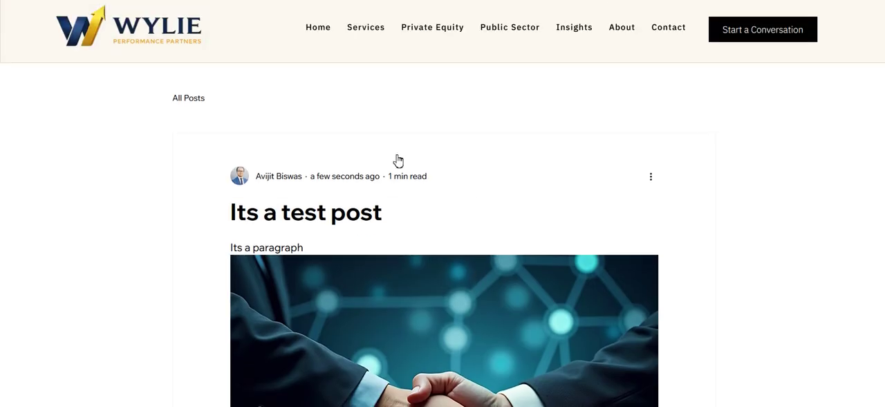
{"action": "scroll", "coordinate": [375, 168], "scroll_direction": "down", "scroll_amount": 3}
{"action": "scroll", "coordinate": [376, 166], "scroll_direction": "down", "scroll_amount": 3}
{"action": "scroll", "coordinate": [375, 168], "scroll_direction": "up", "scroll_amount": 7}
{"action": "left_click", "coordinate": [622, 0]}
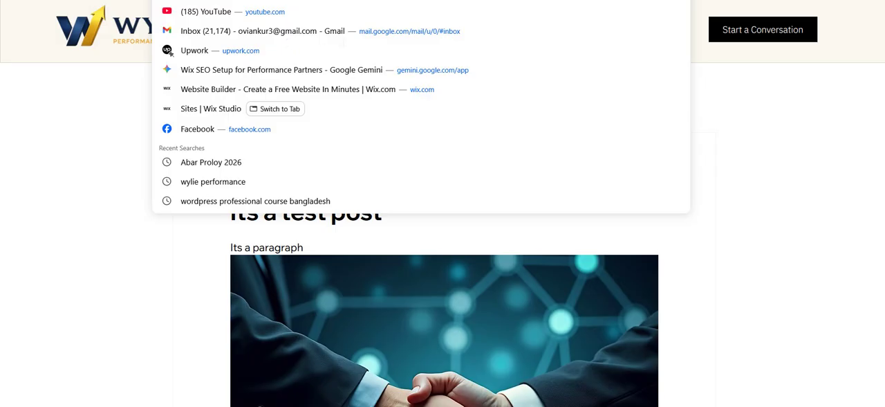
{"action": "left_click", "coordinate": [121, 215]}
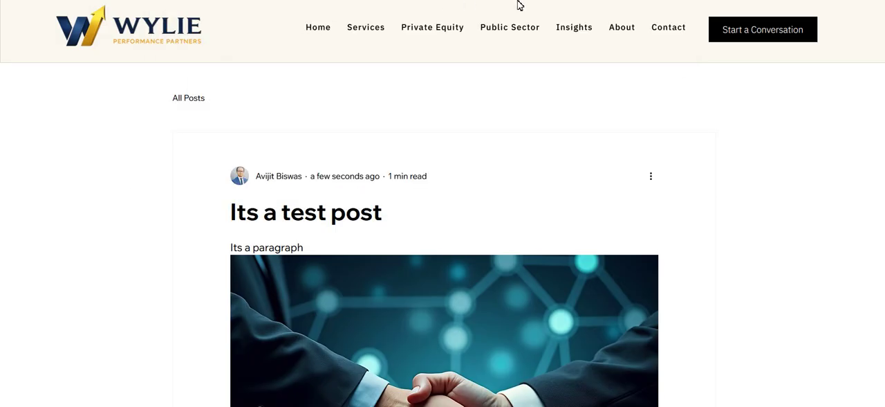
Return to the dashboard's Posts list and look over the published posts and the actions available for them.
{"action": "left_click", "coordinate": [460, 2]}
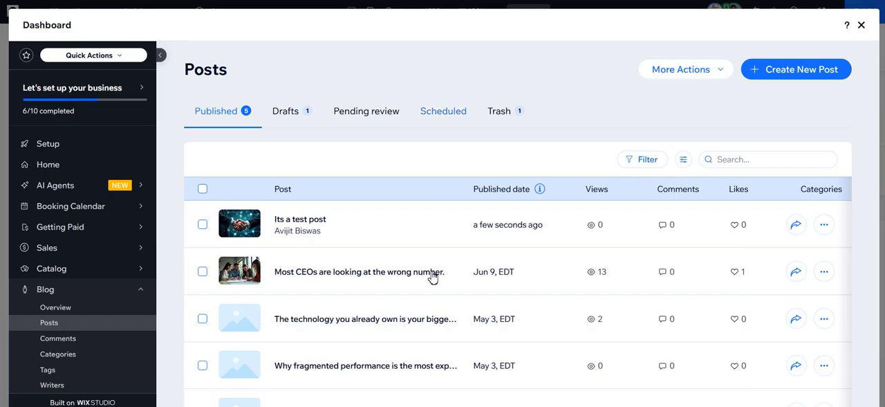
{"action": "scroll", "coordinate": [421, 345], "scroll_direction": "down", "scroll_amount": 2}
{"action": "scroll", "coordinate": [422, 345], "scroll_direction": "up", "scroll_amount": 2}
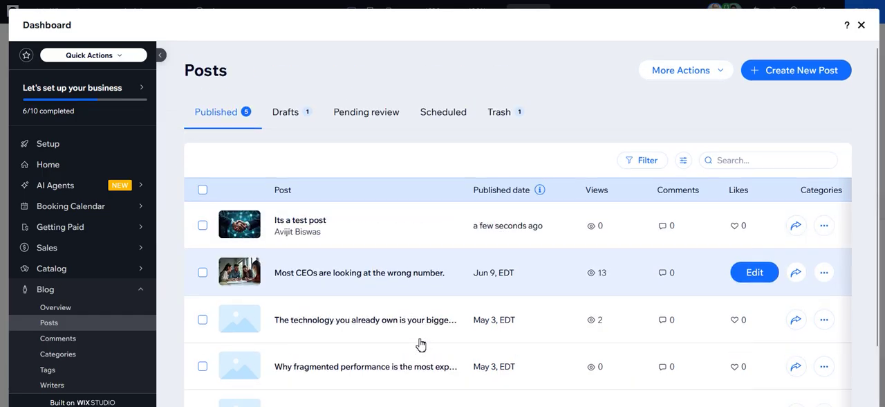
{"action": "left_click", "coordinate": [824, 273]}
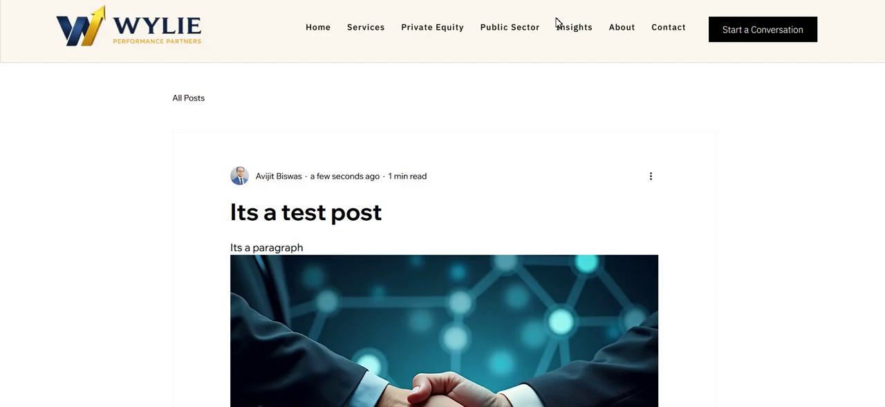
Copy the test post's link from the sharing options below it on the live page.
{"action": "scroll", "coordinate": [591, 242], "scroll_direction": "down", "scroll_amount": 6}
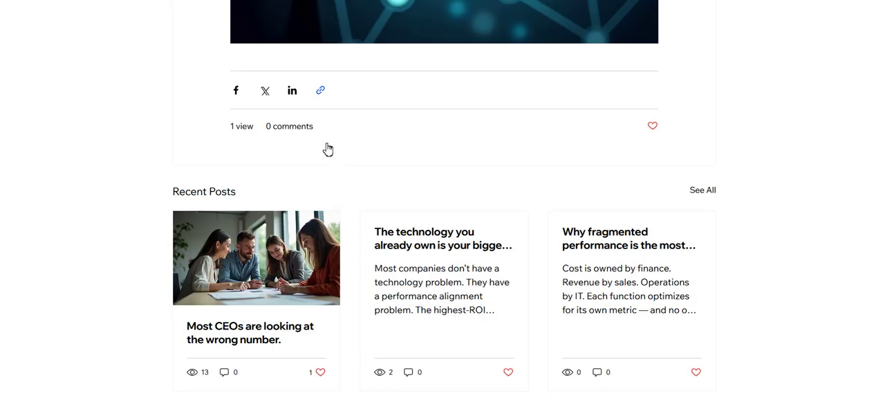
{"action": "left_click", "coordinate": [320, 90]}
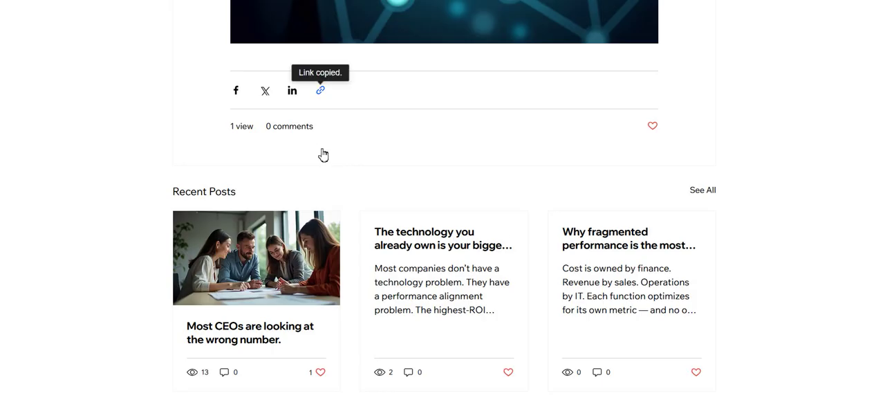
{"action": "left_click", "coordinate": [325, 41]}
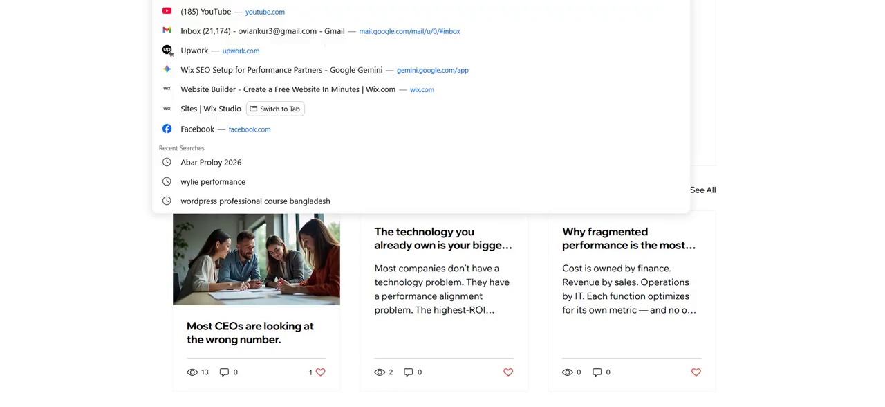
Look over the published test post on the live site and compare it with the dashboard's Posts list.
{"action": "left_click", "coordinate": [79, 121]}
{"action": "scroll", "coordinate": [79, 122], "scroll_direction": "down", "scroll_amount": 1}
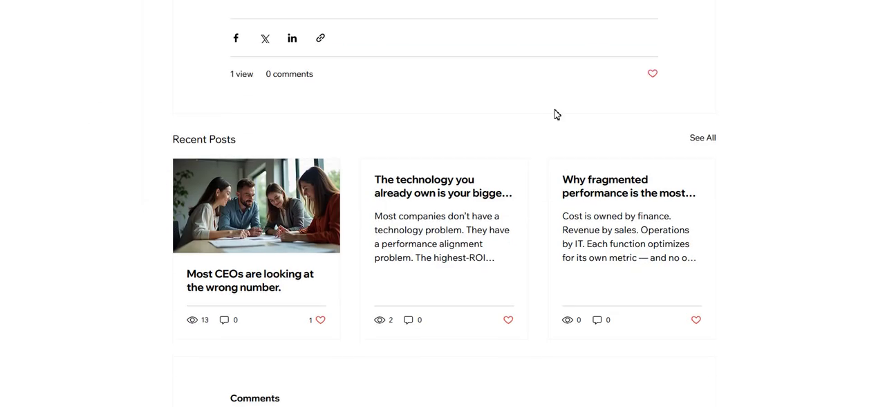
{"action": "scroll", "coordinate": [773, 149], "scroll_direction": "up", "scroll_amount": 10}
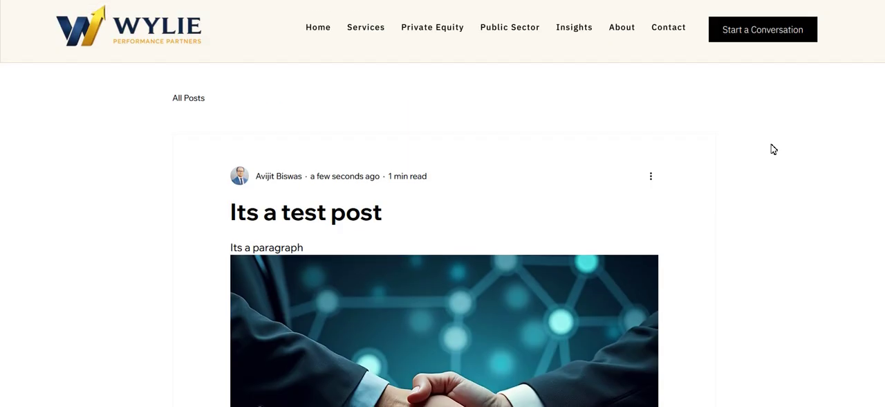
{"action": "left_click", "coordinate": [434, 1]}
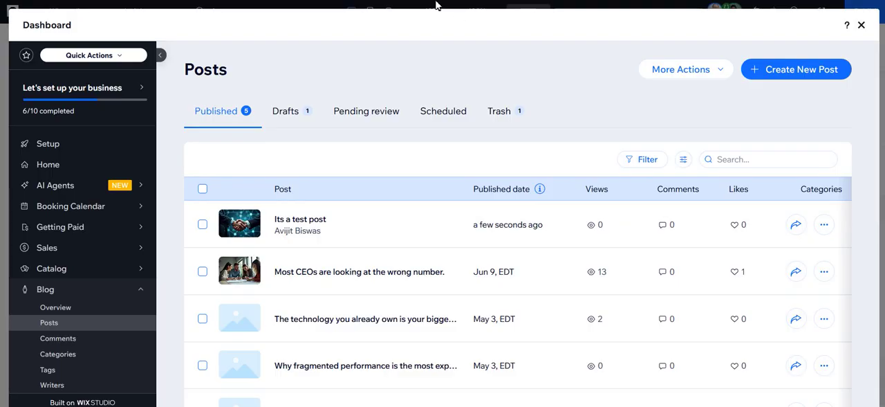
{"action": "left_click", "coordinate": [551, 4]}
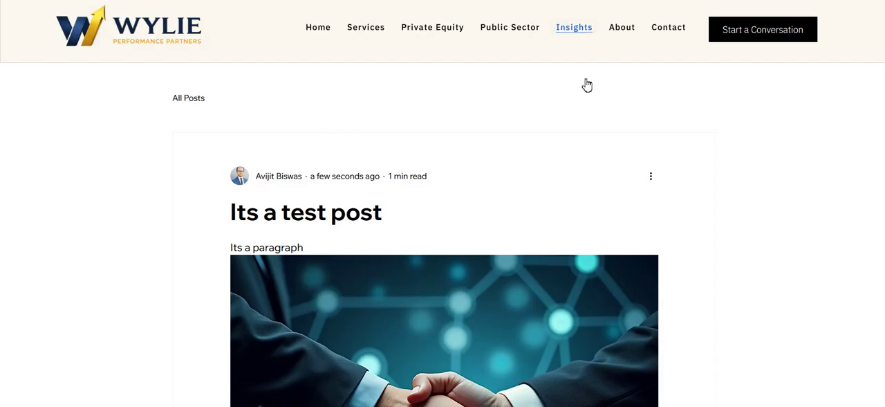
Open the live Insights page and look through the blog posts listed on its first and second pages.
{"action": "scroll", "coordinate": [716, 154], "scroll_direction": "down", "scroll_amount": 7}
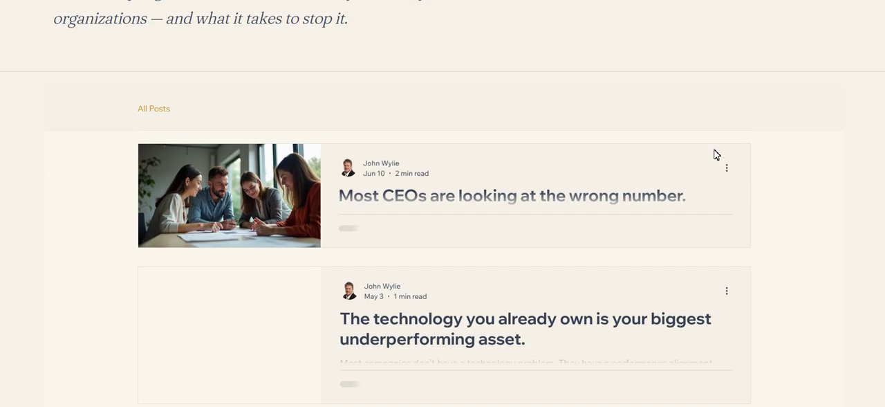
{"action": "scroll", "coordinate": [716, 155], "scroll_direction": "down", "scroll_amount": 2}
{"action": "scroll", "coordinate": [717, 154], "scroll_direction": "up", "scroll_amount": 3}
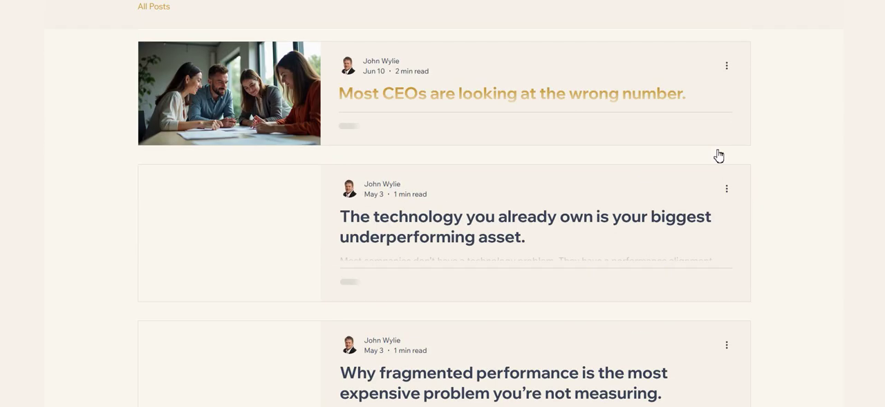
{"action": "scroll", "coordinate": [717, 154], "scroll_direction": "down", "scroll_amount": 5}
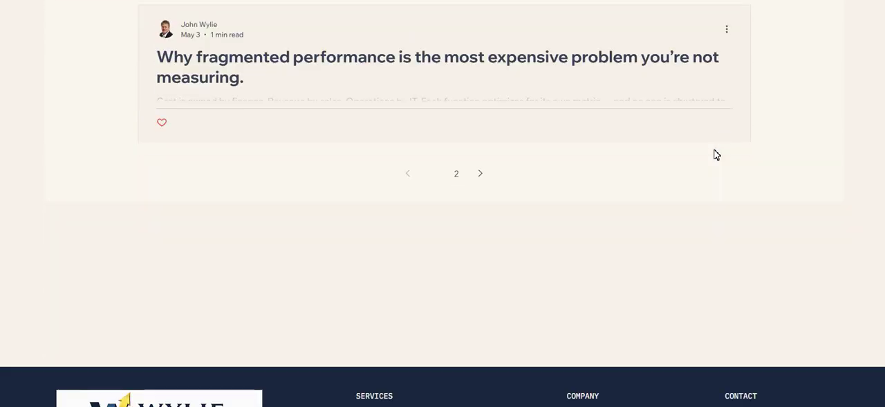
{"action": "left_click", "coordinate": [461, 227]}
{"action": "scroll", "coordinate": [462, 227], "scroll_direction": "down", "scroll_amount": 4}
{"action": "scroll", "coordinate": [462, 227], "scroll_direction": "down", "scroll_amount": 1}
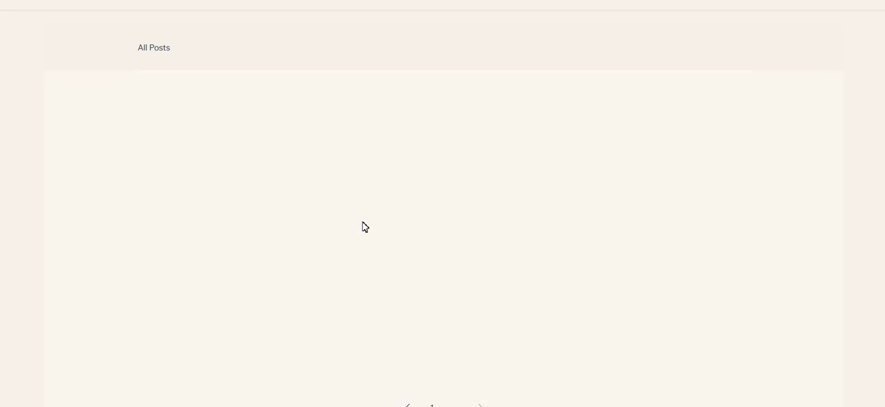
{"action": "scroll", "coordinate": [51, 203], "scroll_direction": "down", "scroll_amount": 3}
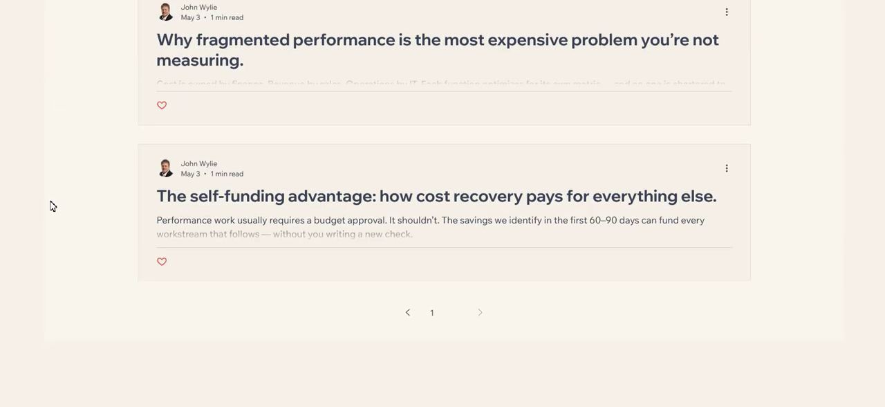
Return to the first page of the live Insights posts and check the list for the test post.
{"action": "scroll", "coordinate": [51, 206], "scroll_direction": "up", "scroll_amount": 2}
{"action": "scroll", "coordinate": [83, 213], "scroll_direction": "down", "scroll_amount": 1}
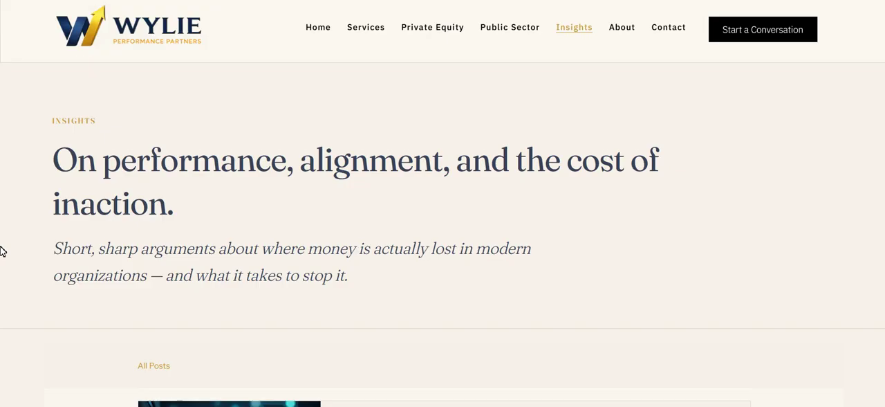
{"action": "scroll", "coordinate": [2, 251], "scroll_direction": "down", "scroll_amount": 7}
{"action": "scroll", "coordinate": [2, 251], "scroll_direction": "up", "scroll_amount": 7}
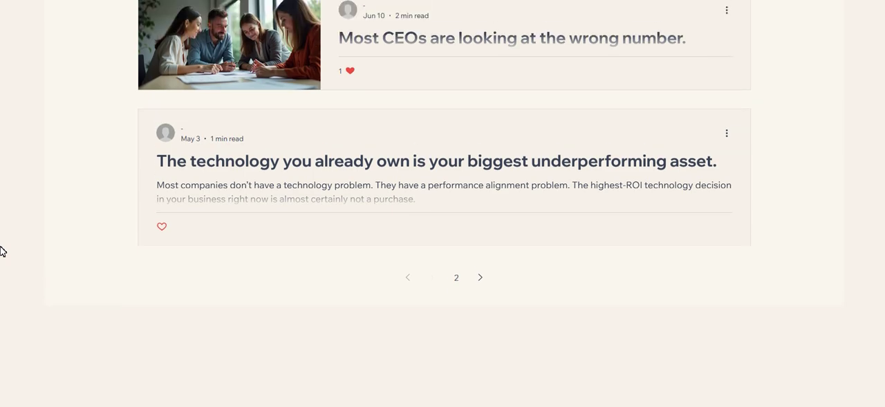
{"action": "scroll", "coordinate": [3, 251], "scroll_direction": "up", "scroll_amount": 1}
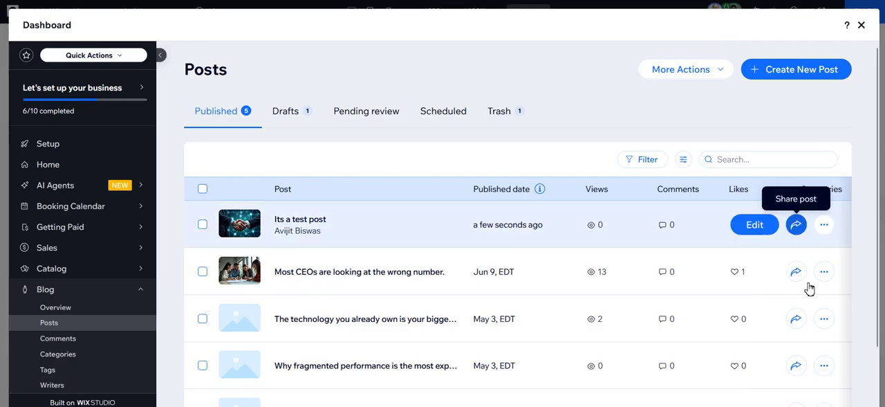
Review the additional actions available for the test post in the dashboard's Posts list, then dismiss them.
{"action": "left_click", "coordinate": [823, 224]}
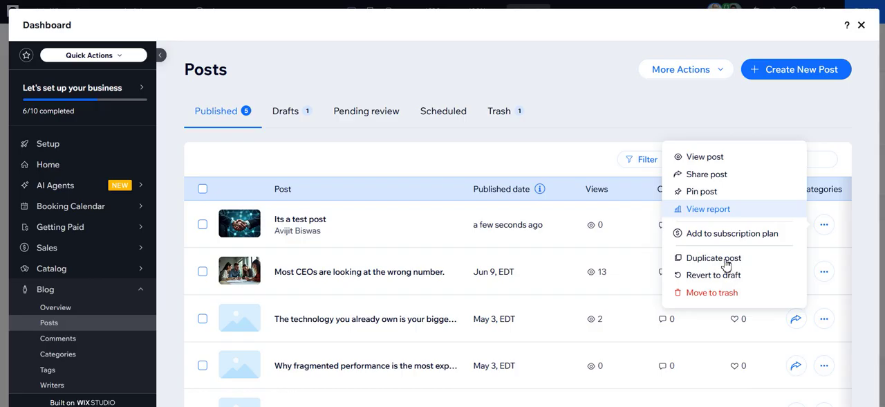
{"action": "left_click", "coordinate": [593, 185]}
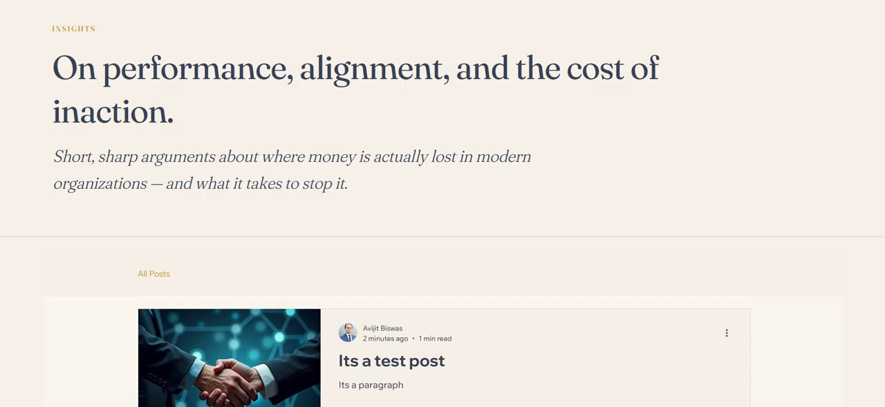
{"action": "left_click", "coordinate": [512, 405]}
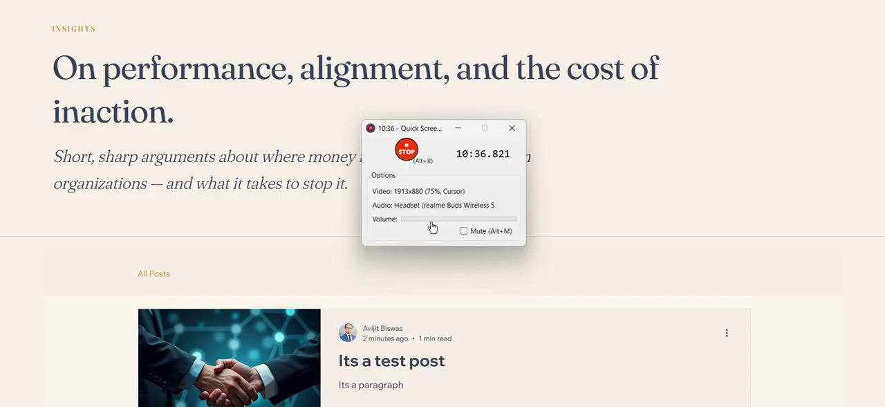